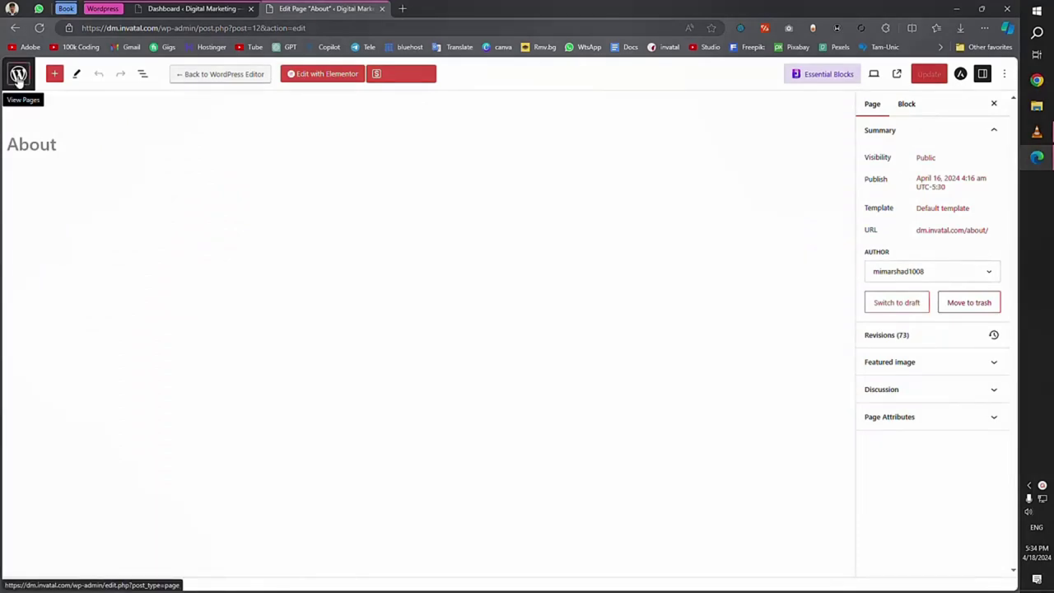
Open the Services page from the site's page list for editing with Elementor
click(18, 76)
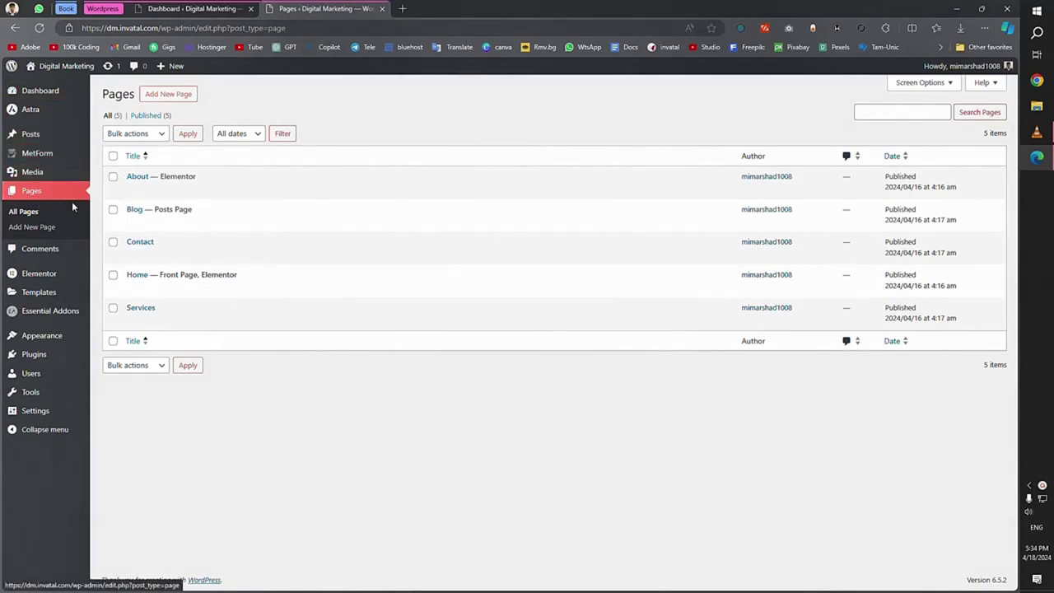
mouse_move(58, 90)
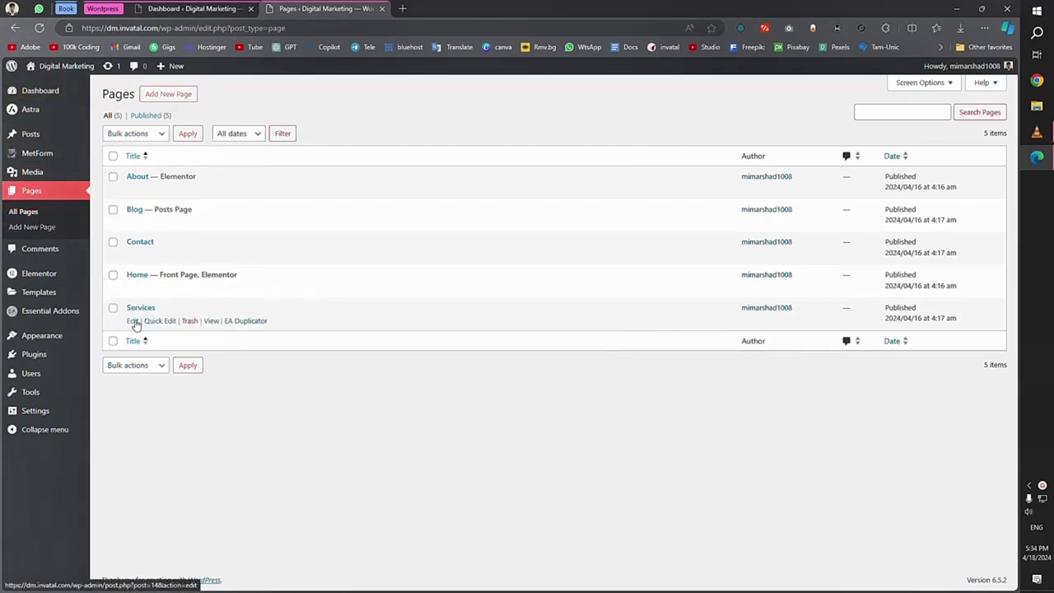
click(134, 322)
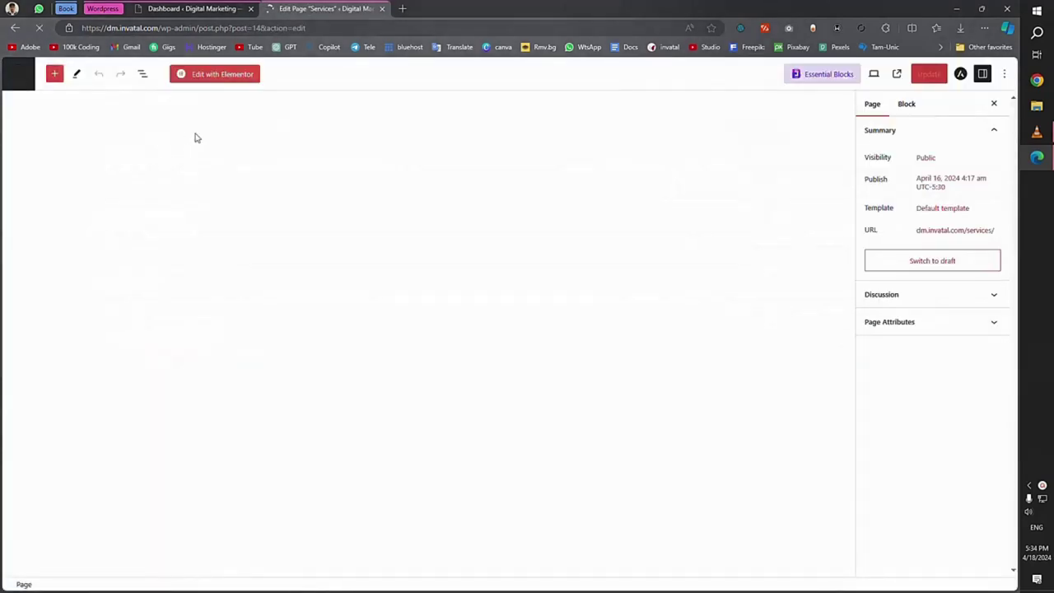
click(219, 74)
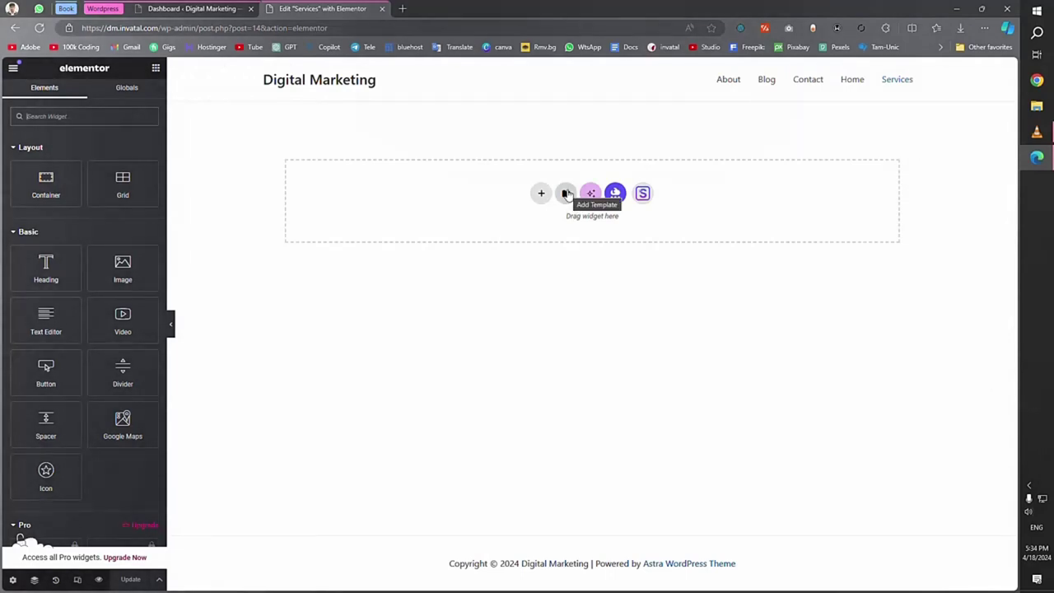
Insert the saved Heading Banner Area template into the empty page and apply its container settings
click(567, 195)
click(555, 117)
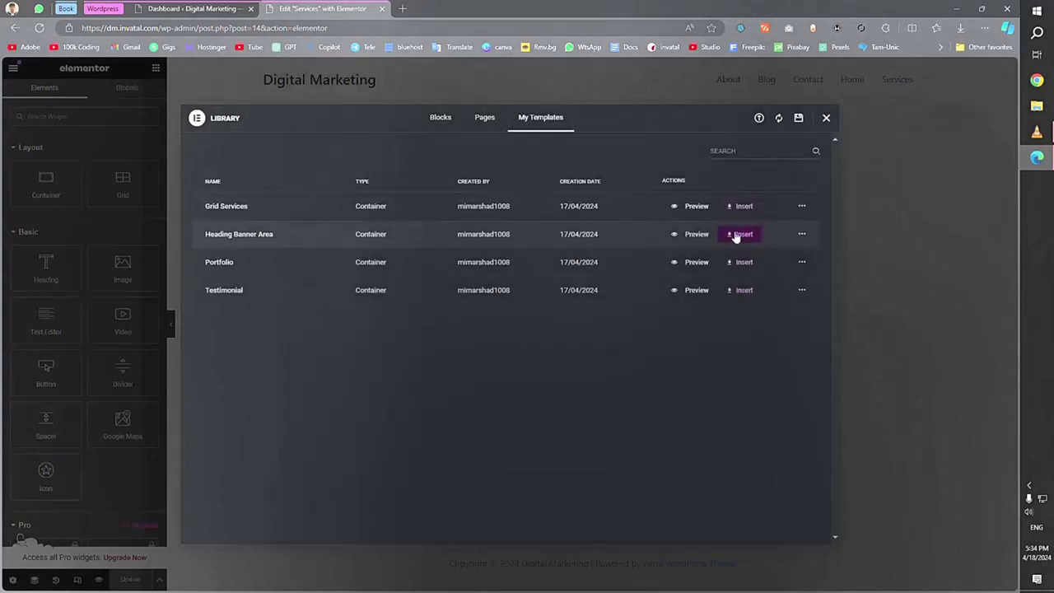
click(737, 237)
click(593, 350)
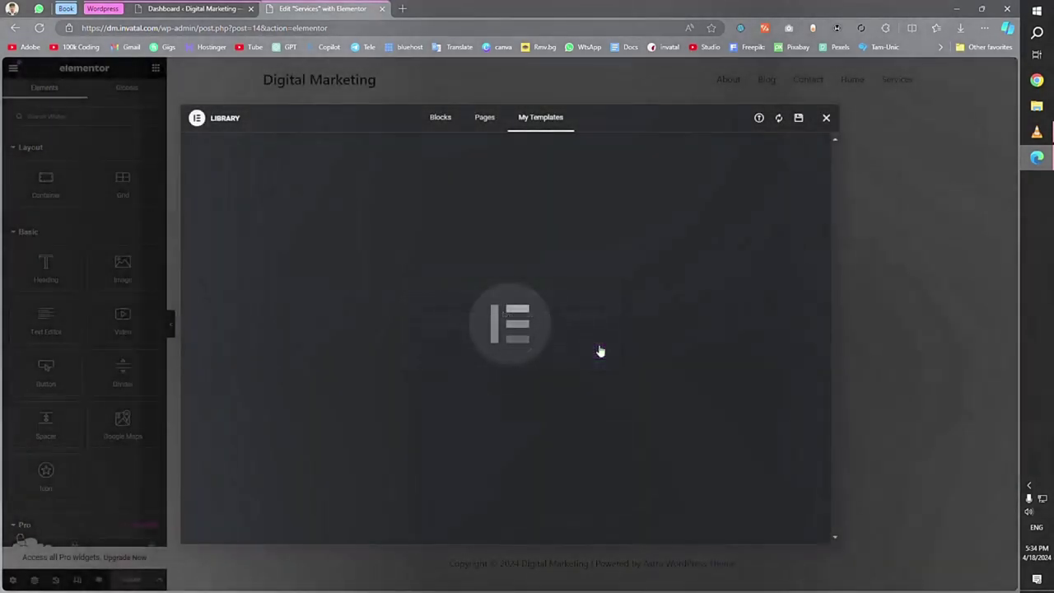
Insert the saved Grid Services template below the banner and apply its container settings
scroll(556, 256, down, 2)
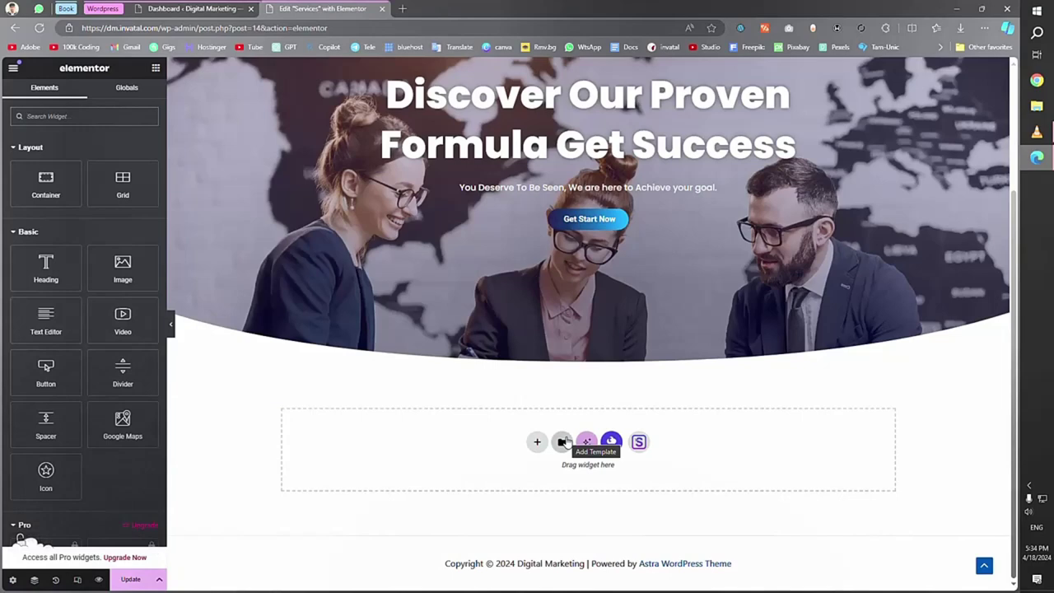
click(564, 442)
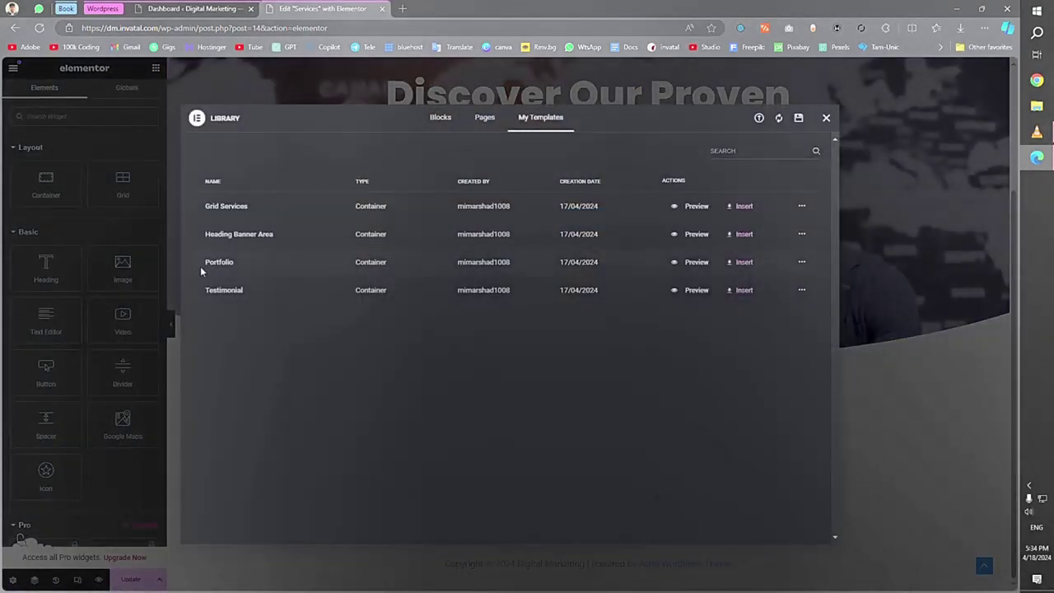
click(741, 206)
click(589, 351)
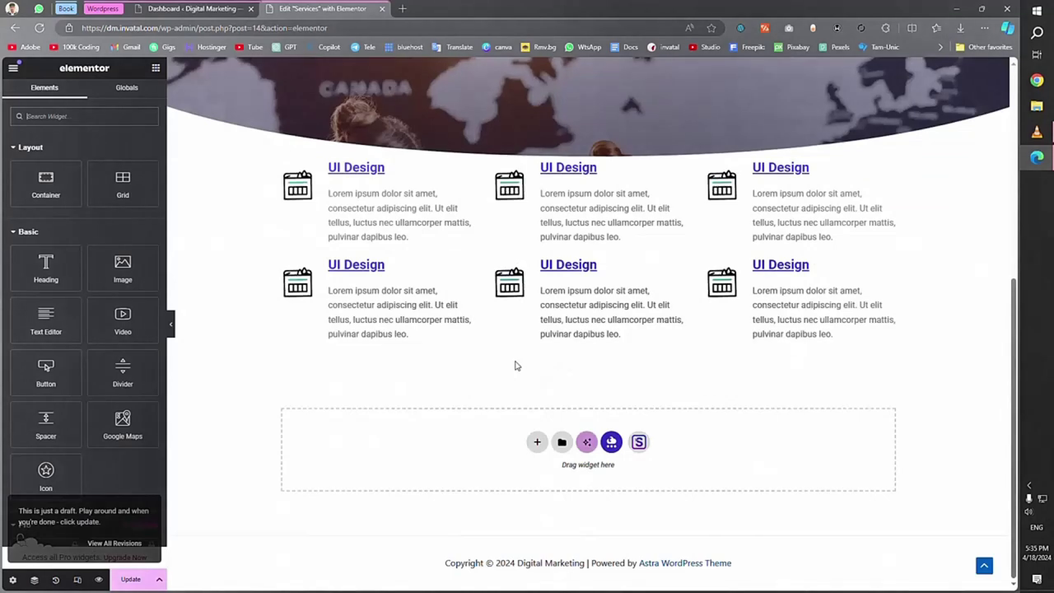
Insert the saved Portfolio template below the services grid and apply its container settings
click(560, 443)
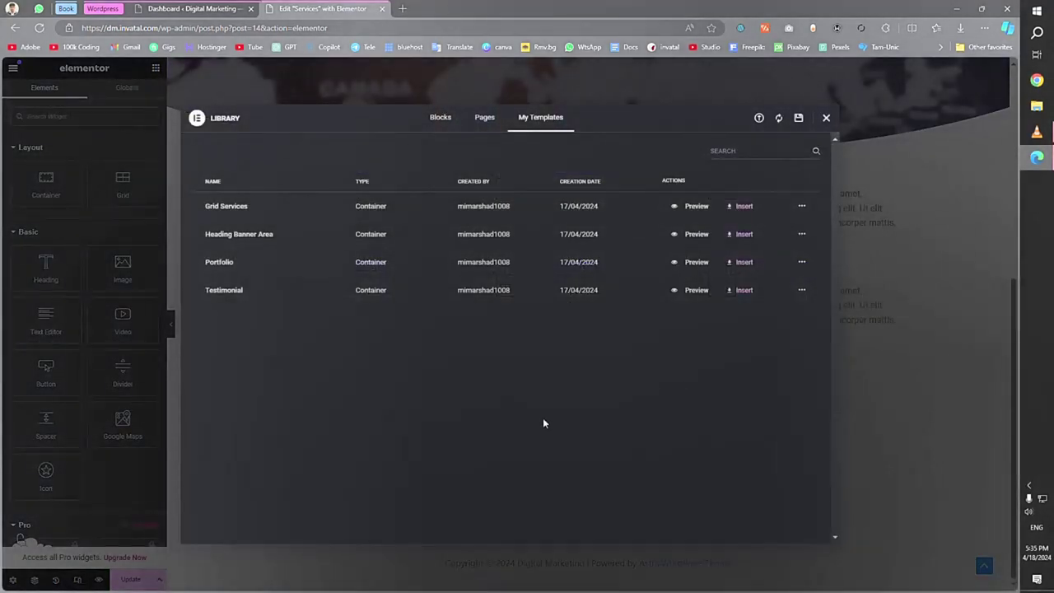
click(736, 264)
click(589, 349)
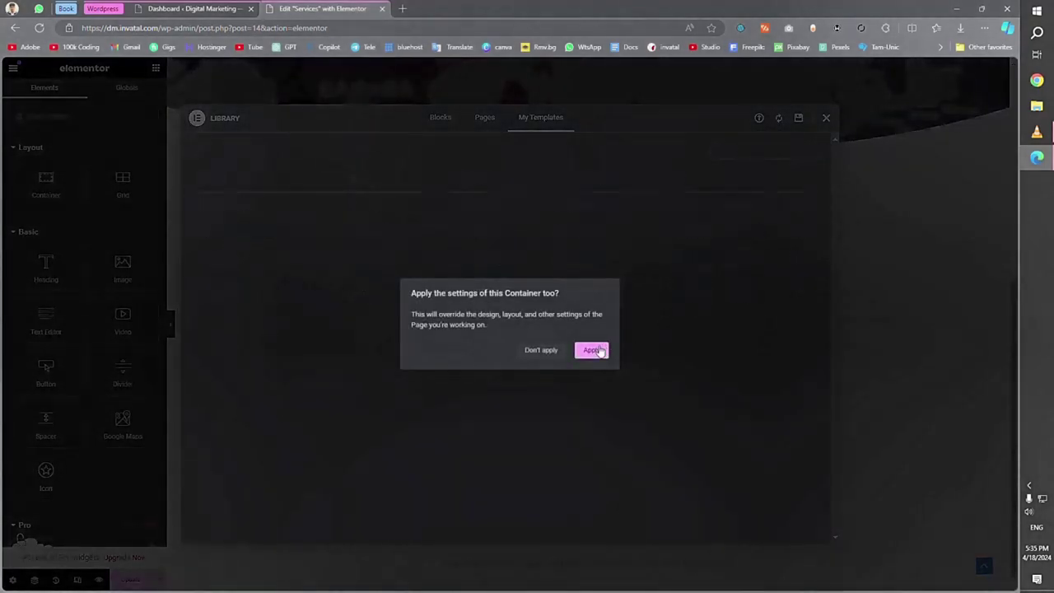
Copy the "Our Portfolio!" heading and paste it into a new section between the banner and the services grid
scroll(436, 419, up, 4)
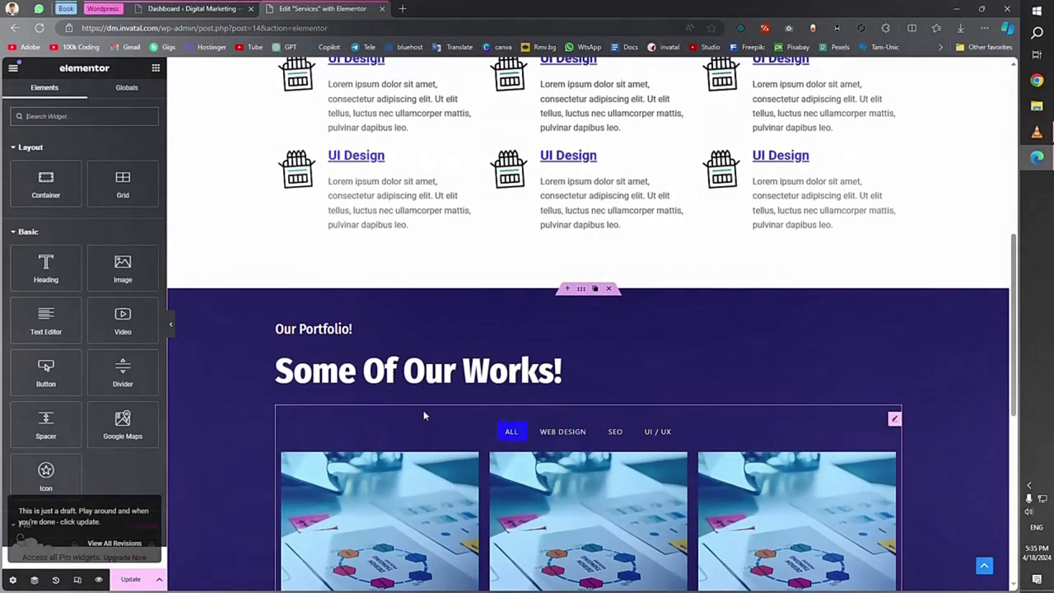
right_click(377, 331)
click(403, 381)
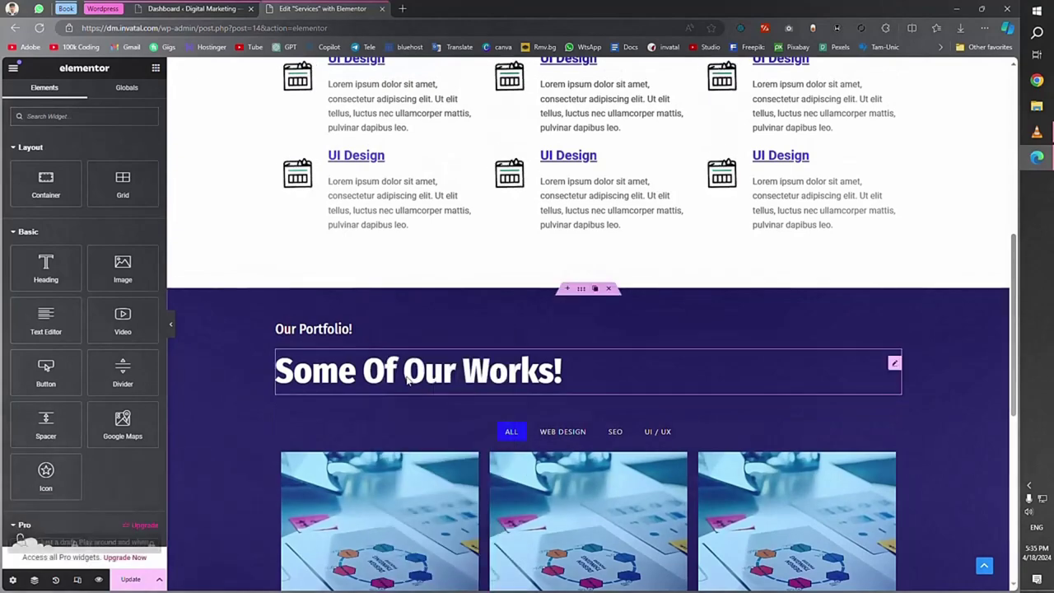
scroll(427, 412, up, 5)
scroll(427, 412, down, 2)
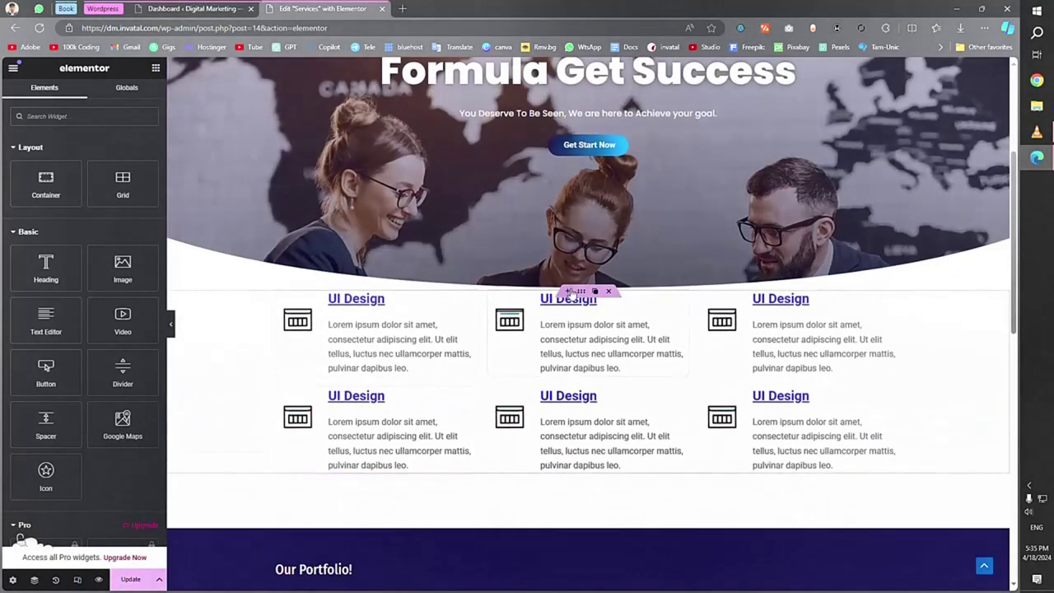
click(569, 292)
right_click(452, 331)
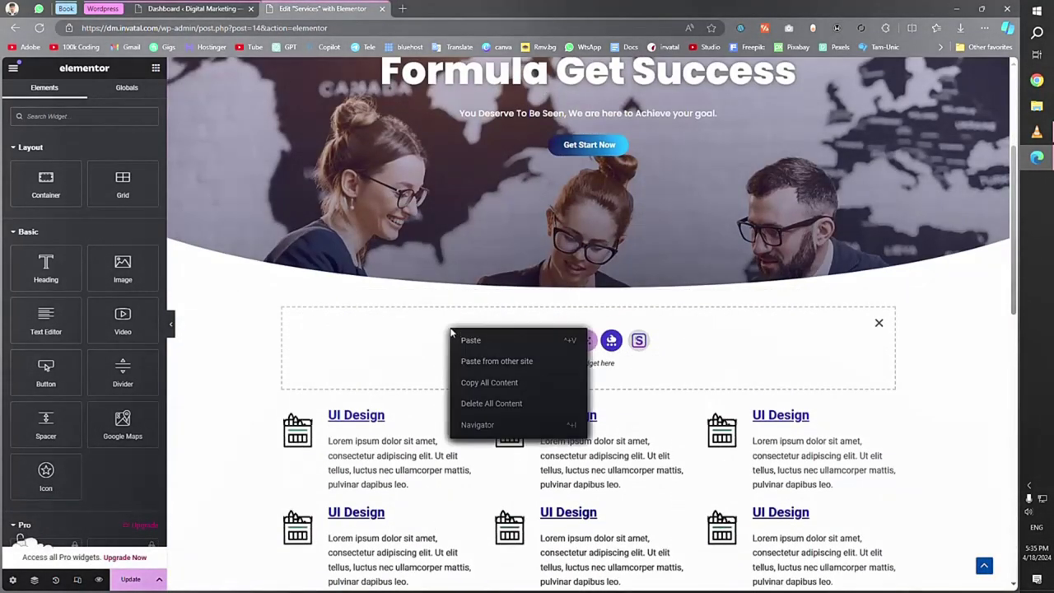
click(487, 338)
Copy the "Some Of Our Works!" heading from the portfolio section and paste it under the pasted "Our Portfolio!" heading above the services grid
scroll(486, 336, down, 5)
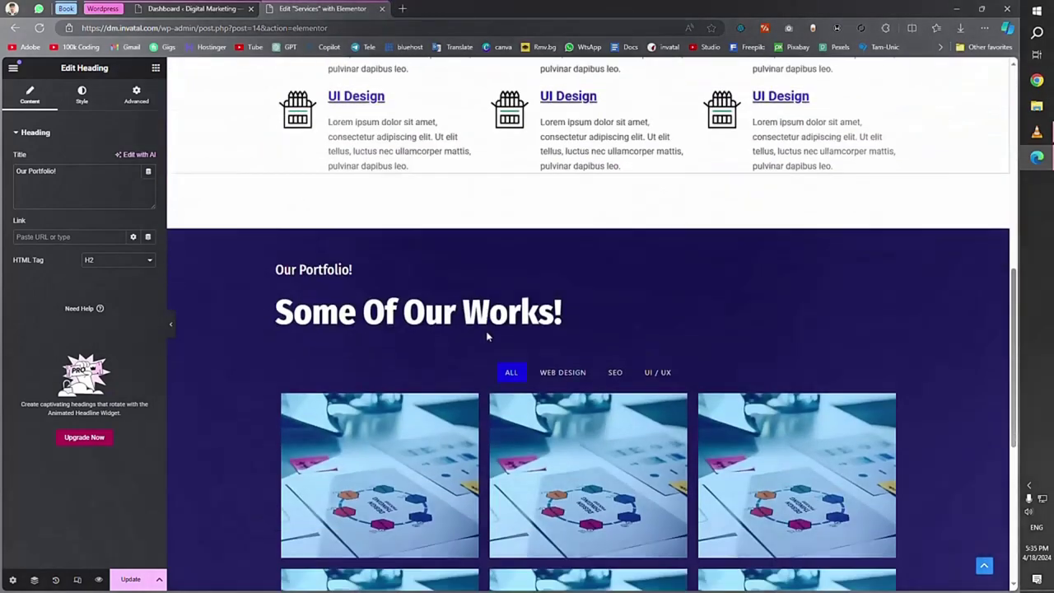
right_click(491, 249)
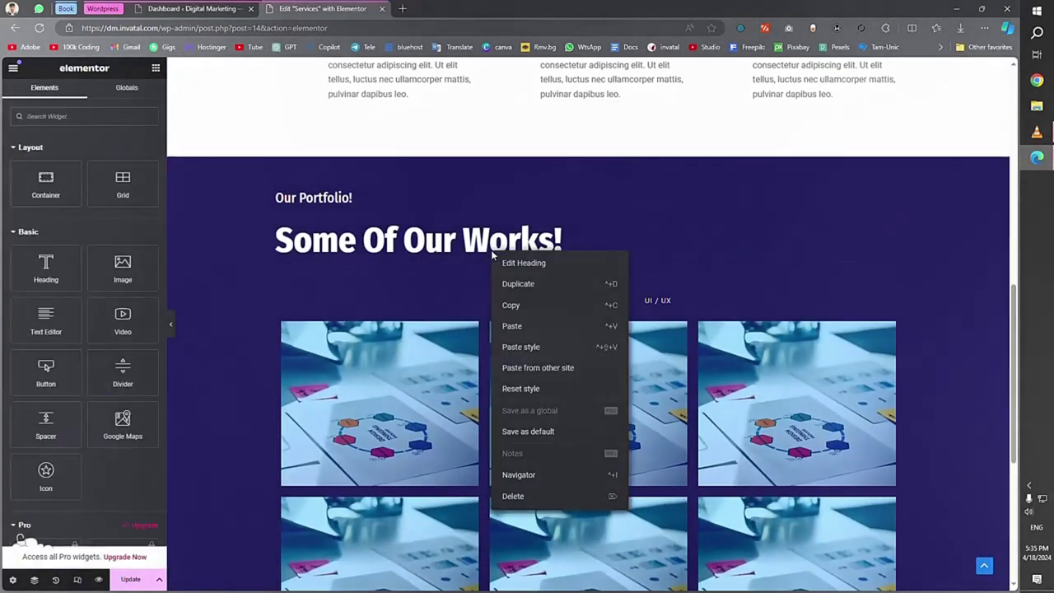
click(543, 304)
scroll(543, 305, up, 6)
right_click(425, 385)
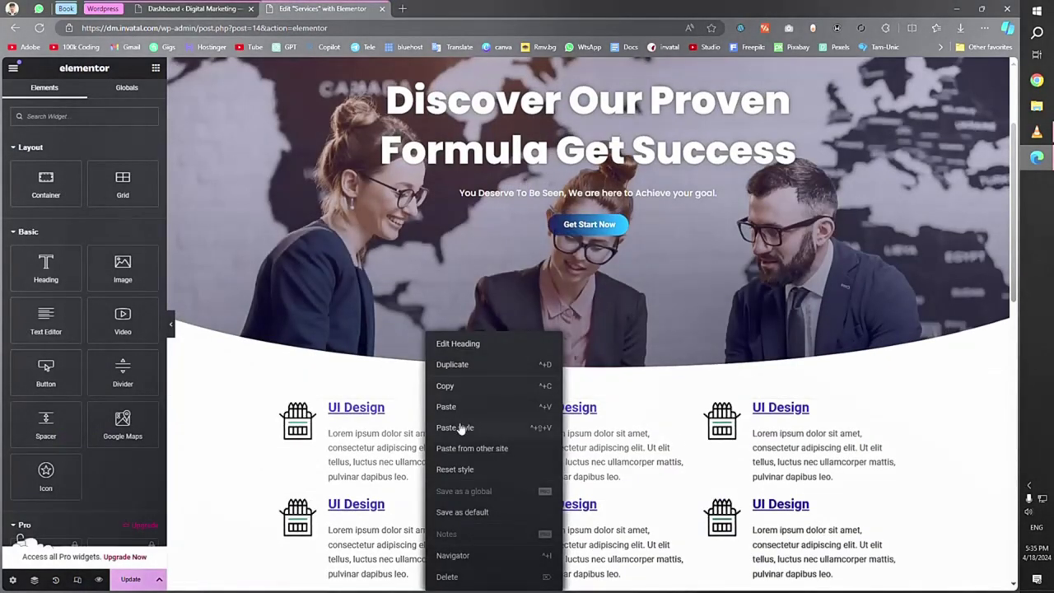
click(445, 406)
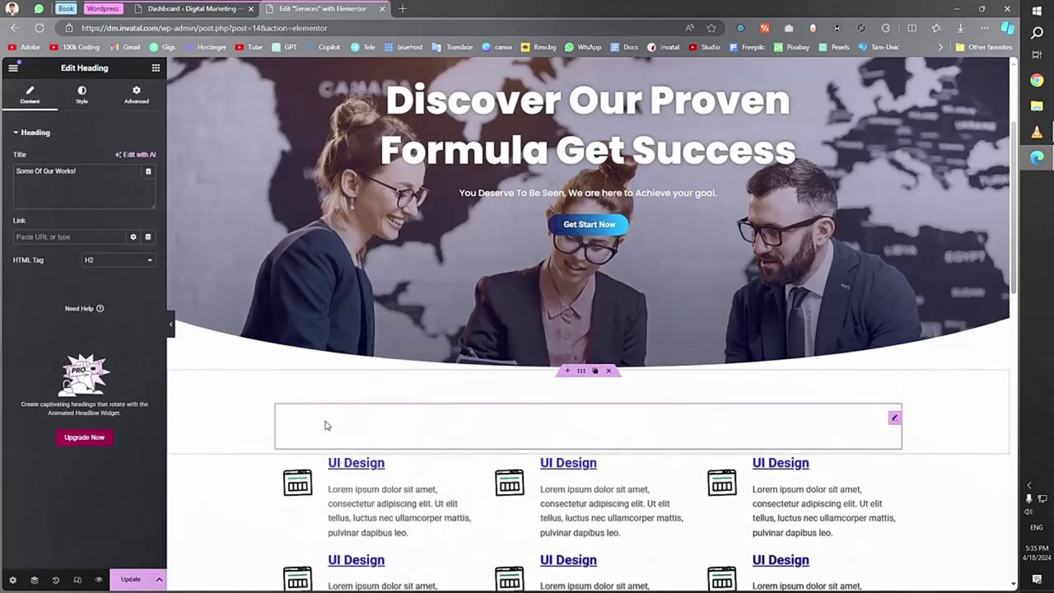
Set the pasted "Some Of Our Works!" heading's text color to the global Dak Blue and center it
click(92, 99)
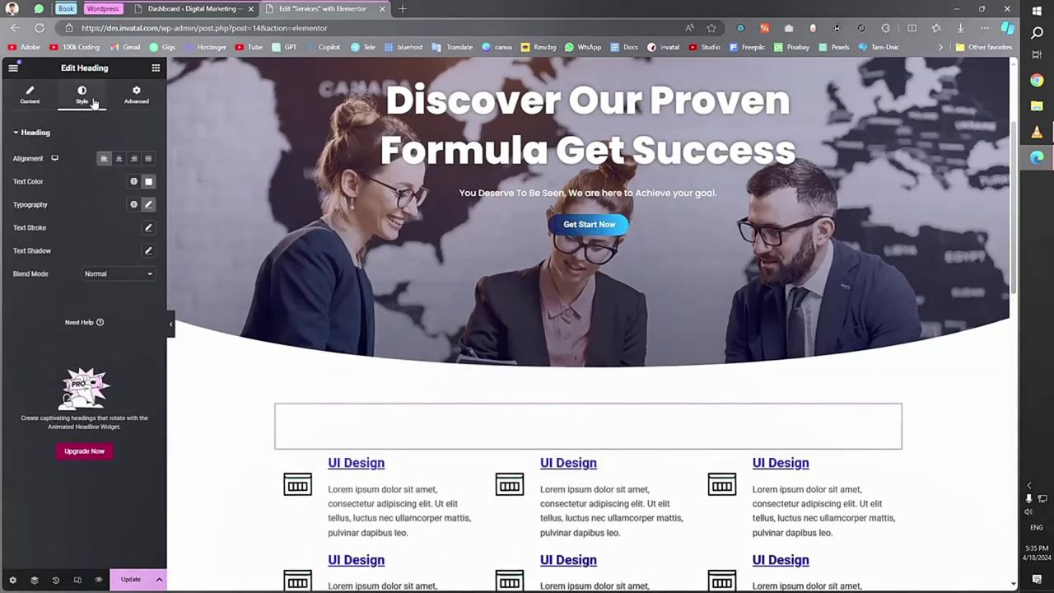
click(133, 181)
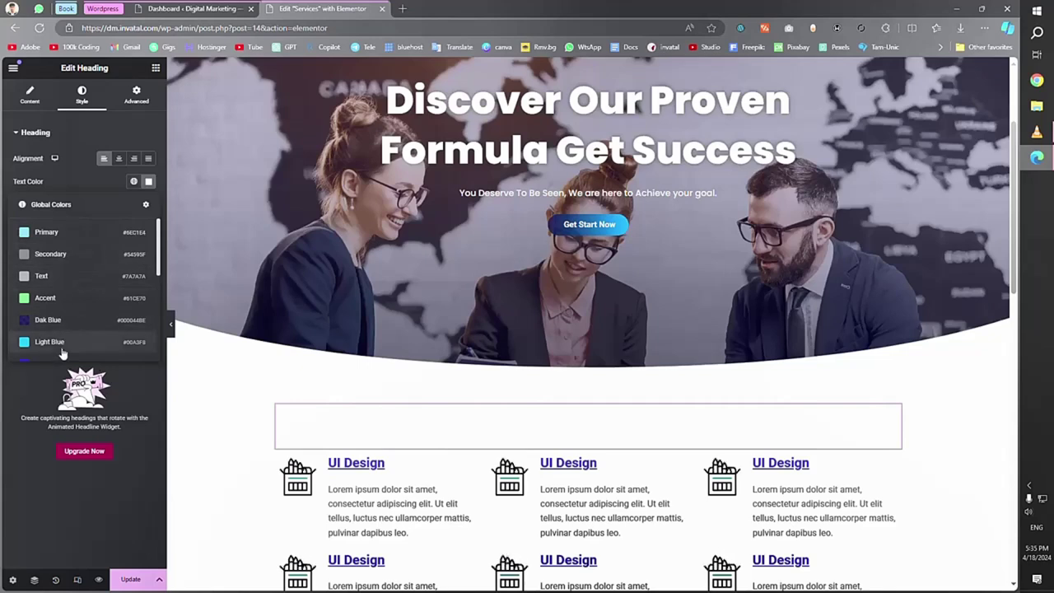
click(54, 319)
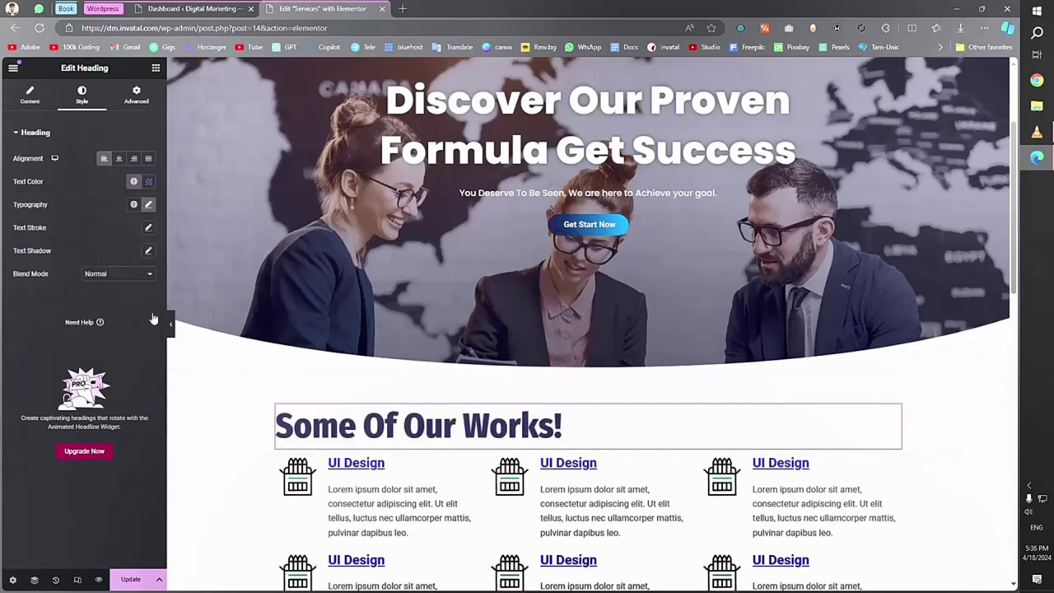
click(122, 161)
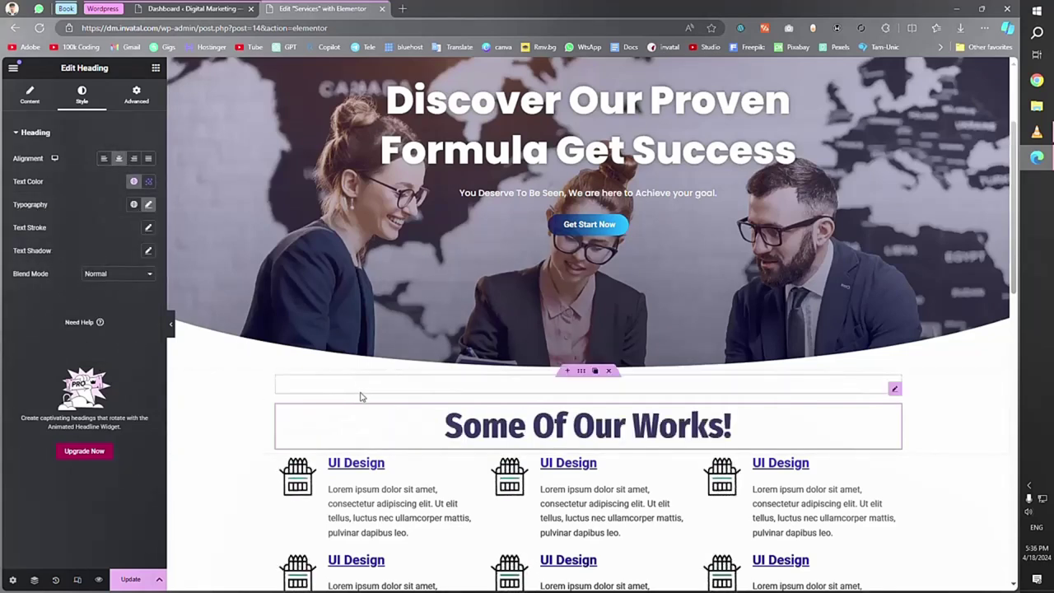
Center the pasted "Our Portfolio!" heading above it and set its text color to the global Dak Blue
click(357, 385)
click(82, 95)
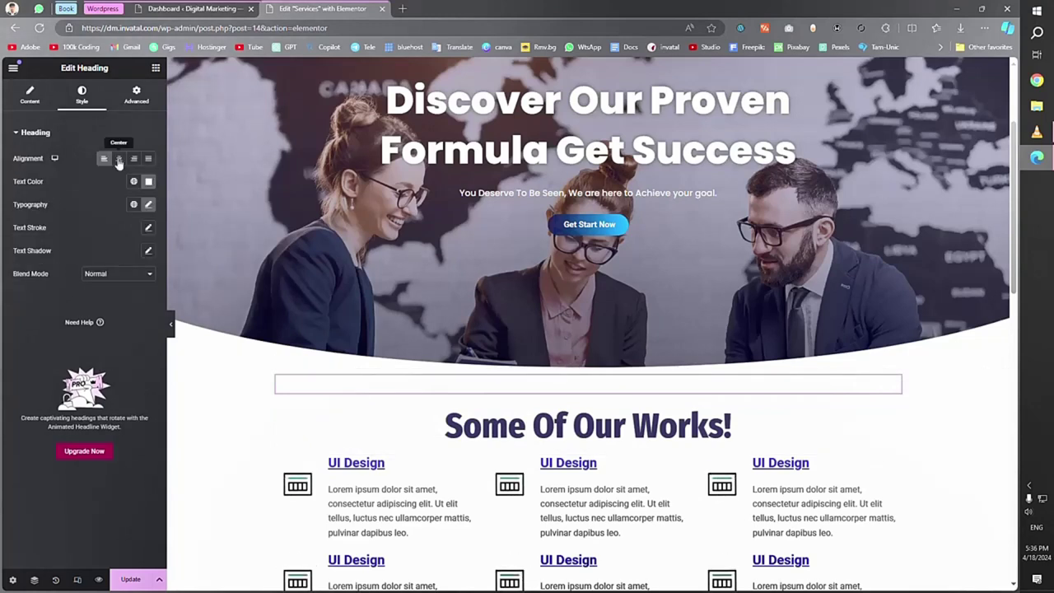
click(118, 158)
click(148, 183)
click(134, 181)
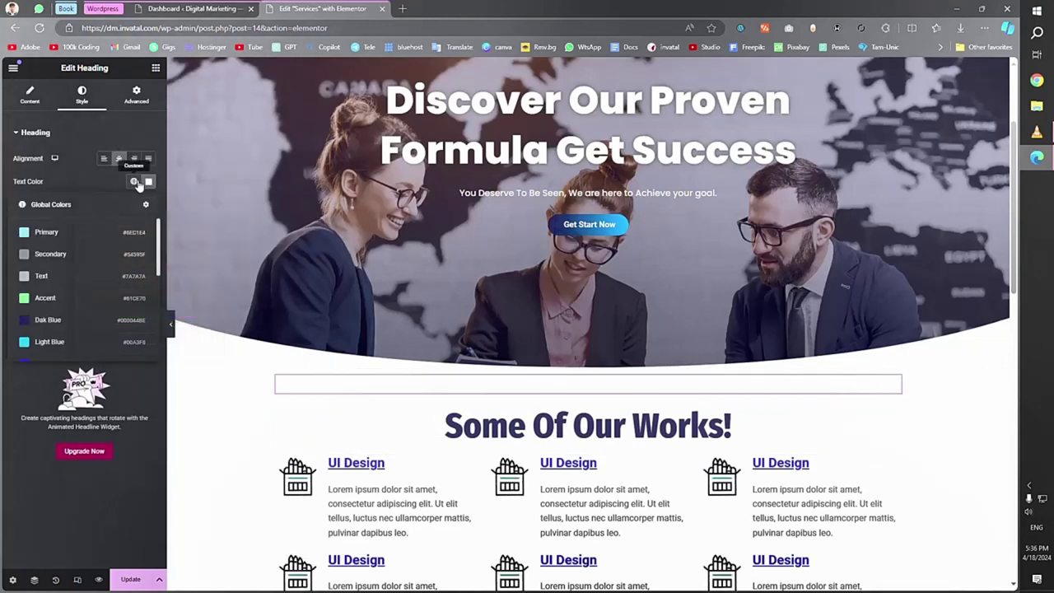
click(60, 320)
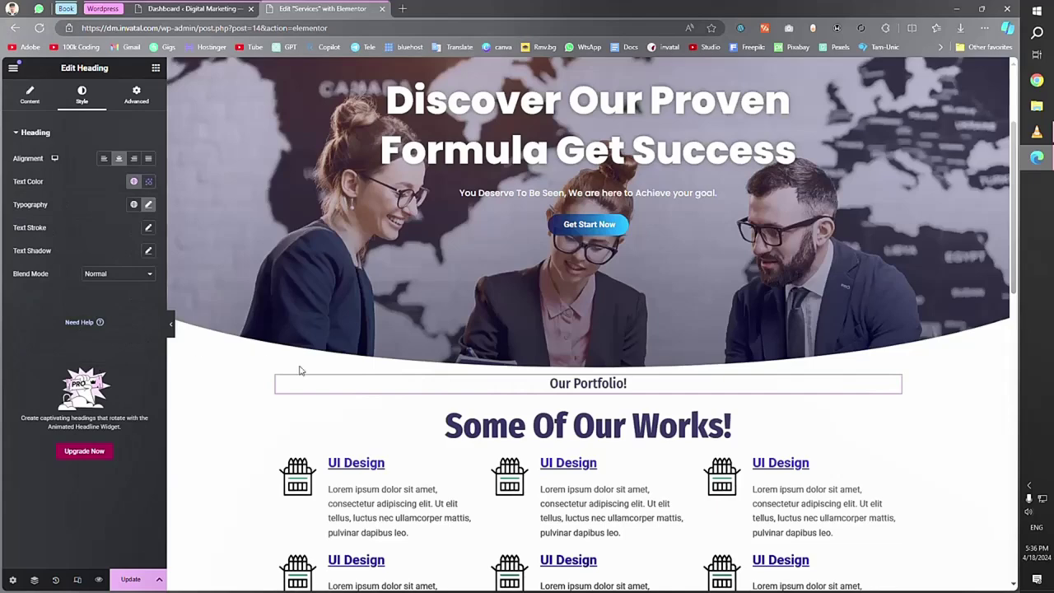
Set the top margin of the container holding the two pasted headings to 100 px
click(581, 370)
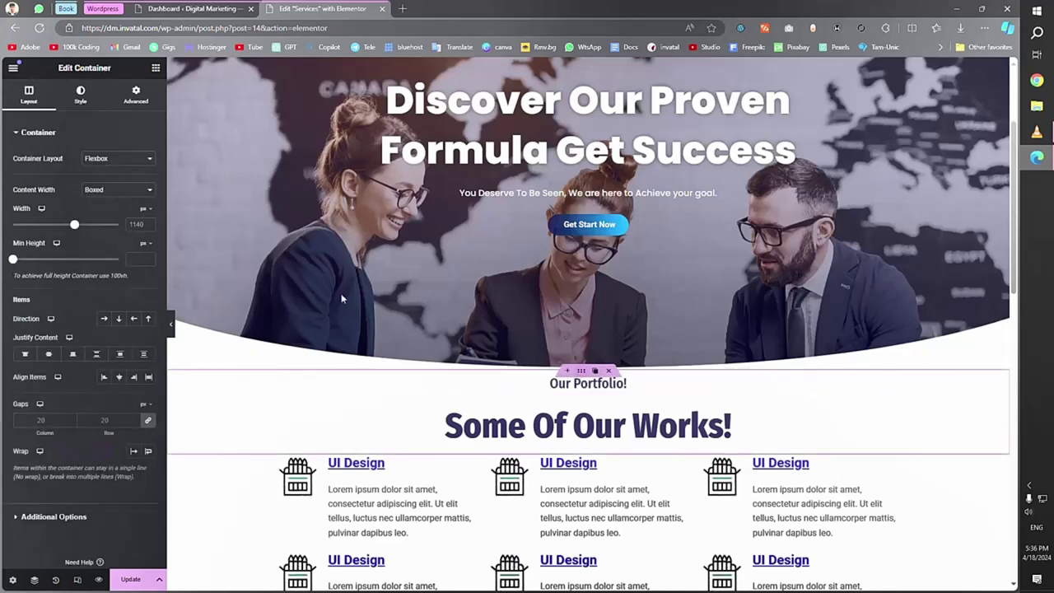
click(136, 94)
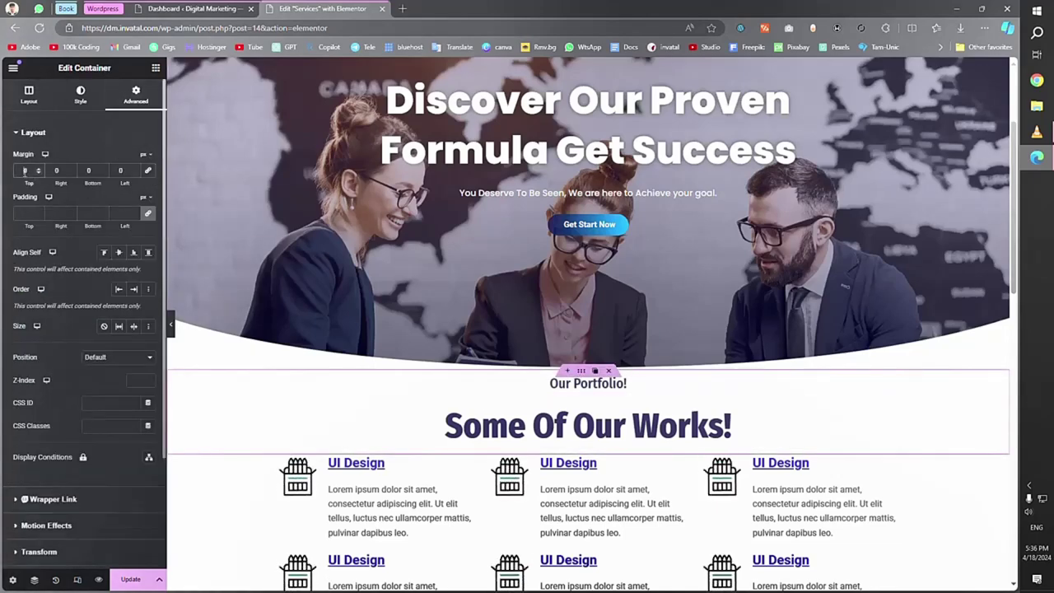
text(100)
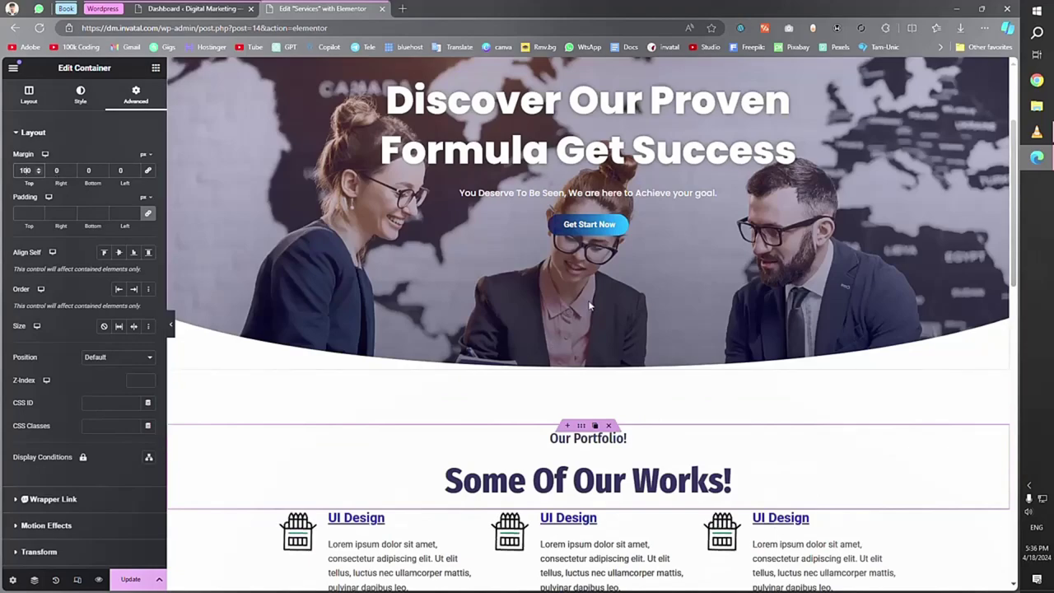
Set the services grid container's bottom margin to 120 px and update the page
scroll(589, 306, down, 6)
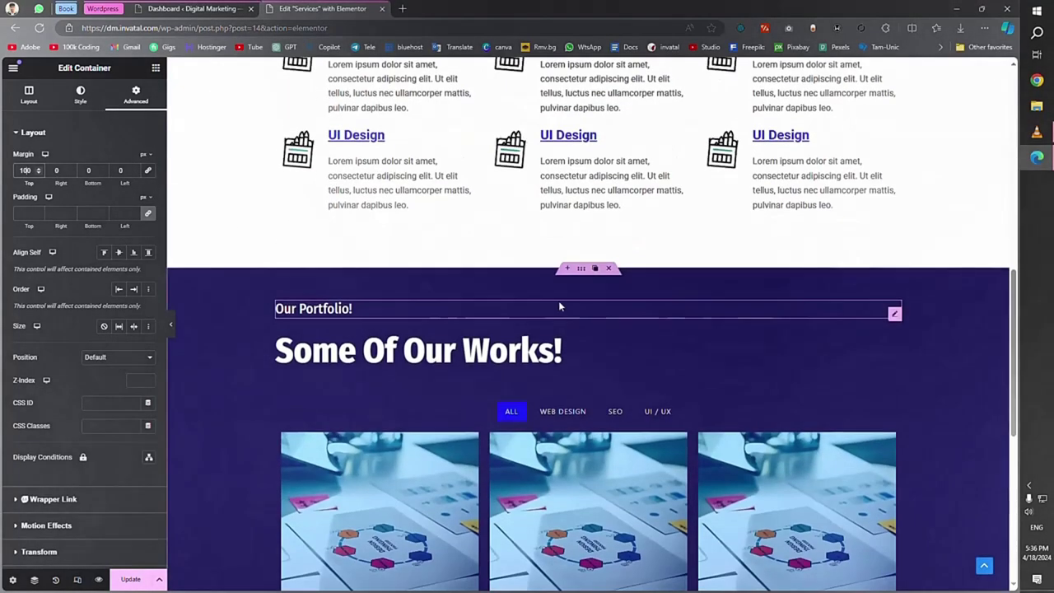
scroll(567, 228, up, 3)
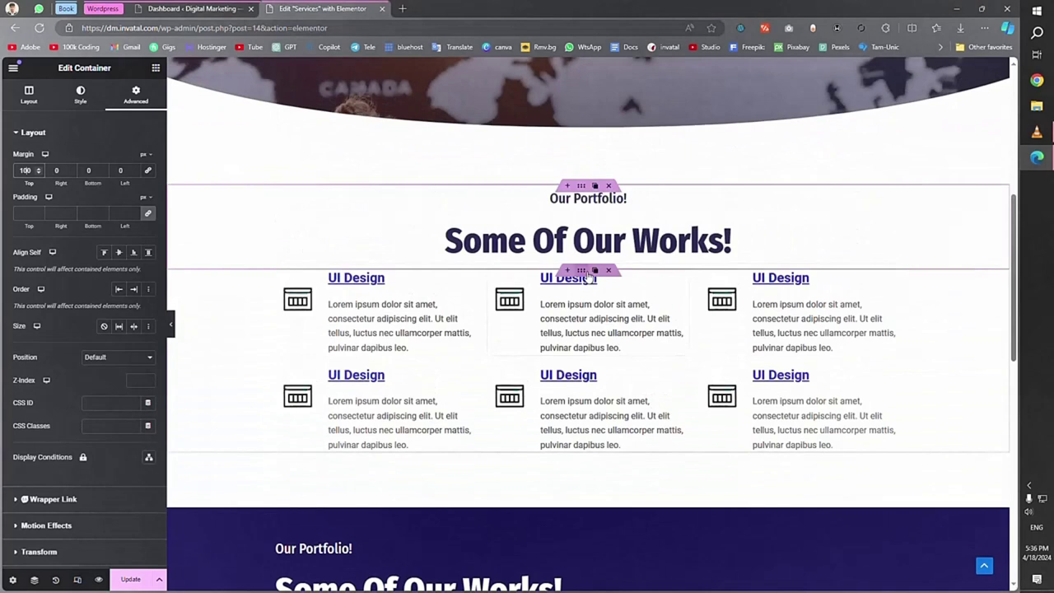
click(588, 278)
click(138, 97)
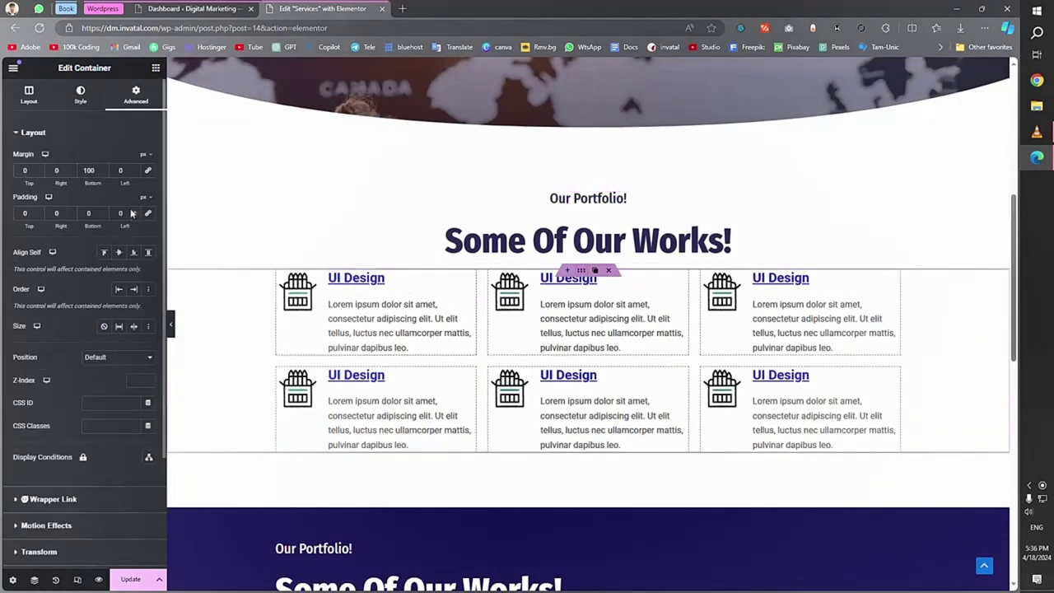
double_click(89, 171)
text(120)
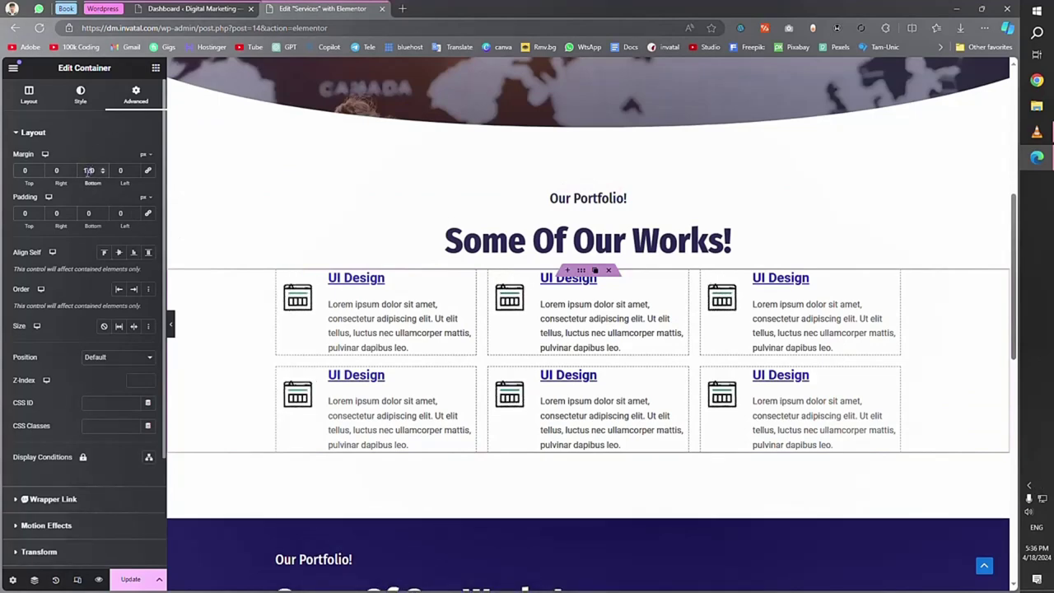
click(117, 579)
scroll(252, 442, down, 4)
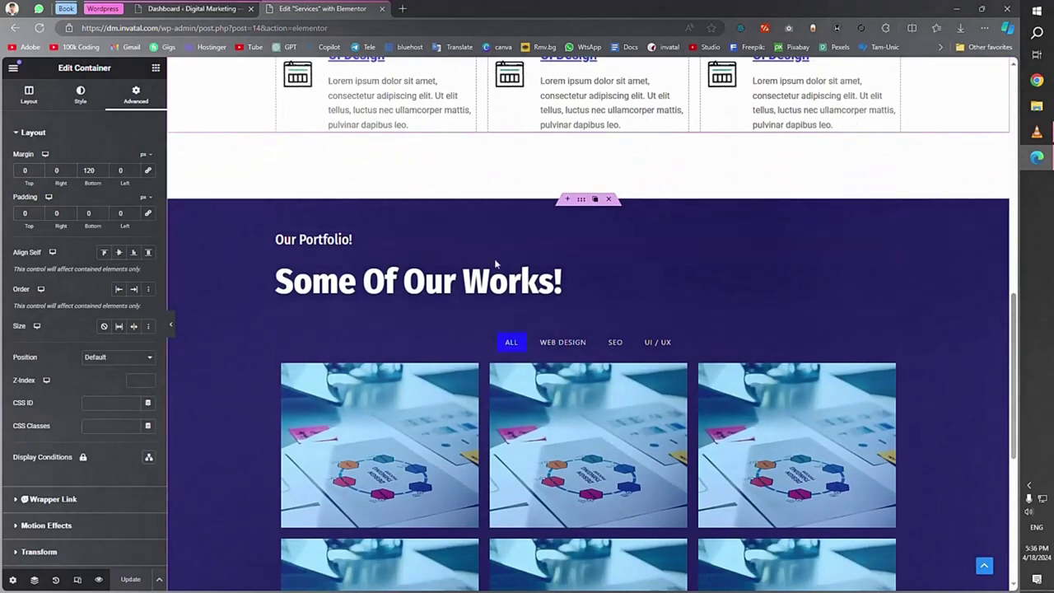
scroll(494, 259, down, 5)
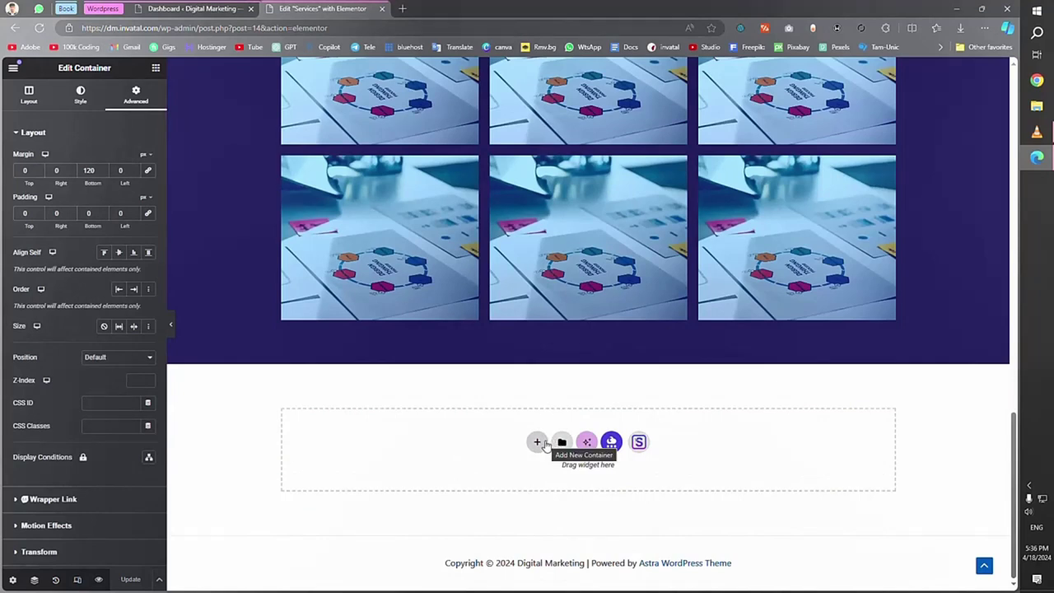
Add a horizontal row container below the portfolio section with 60 px padding on all sides and content justified Space Around
click(535, 443)
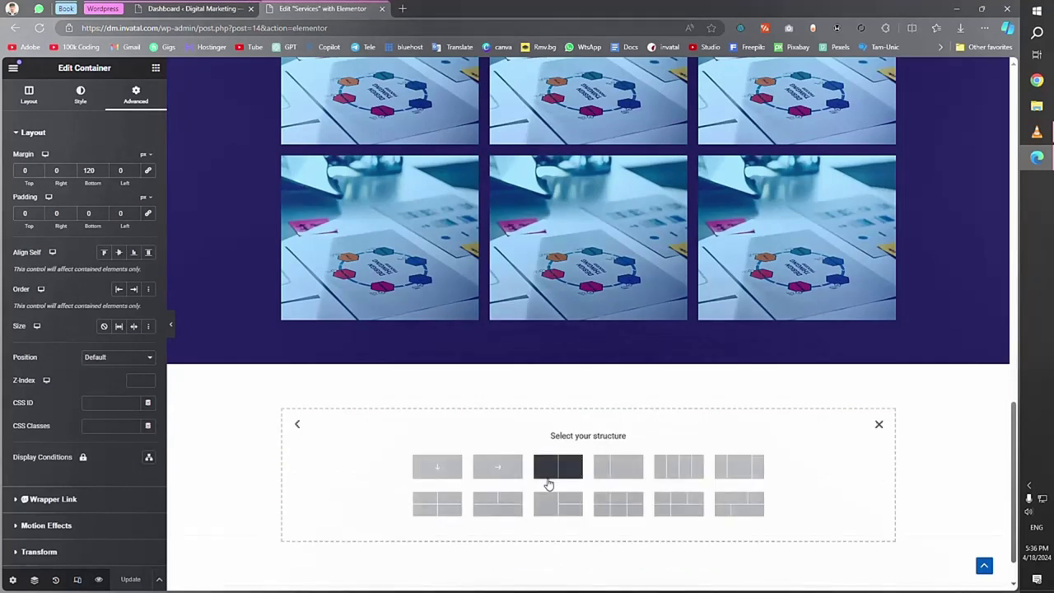
click(496, 467)
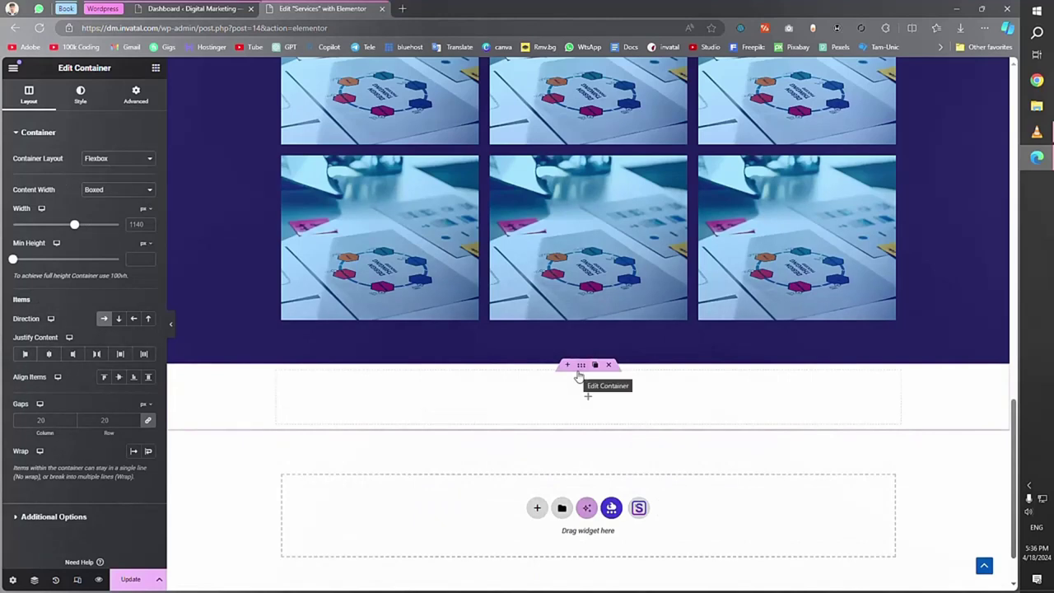
click(136, 95)
click(116, 213)
text(60)
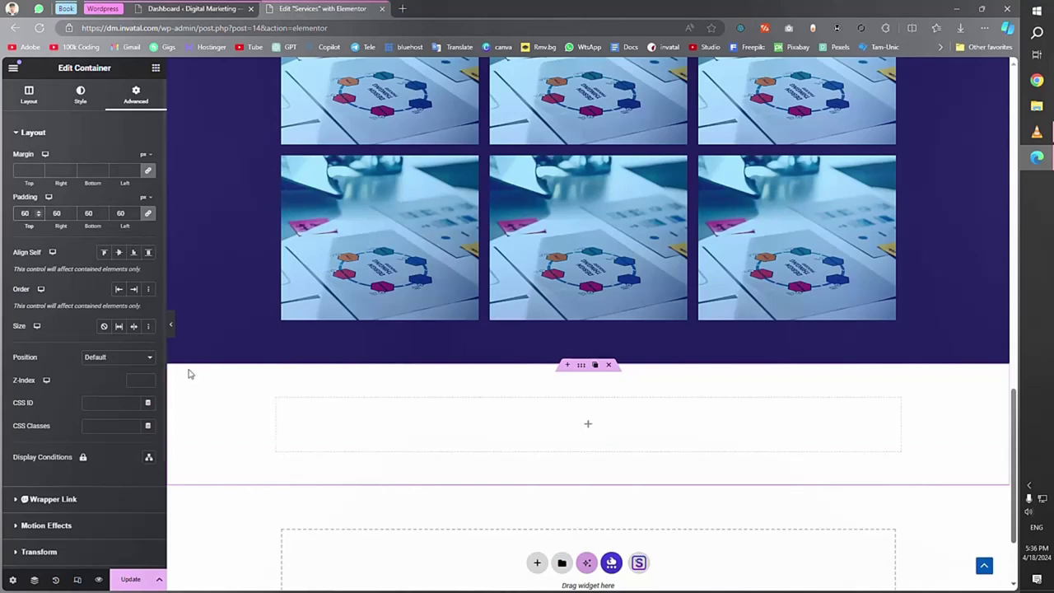
click(28, 93)
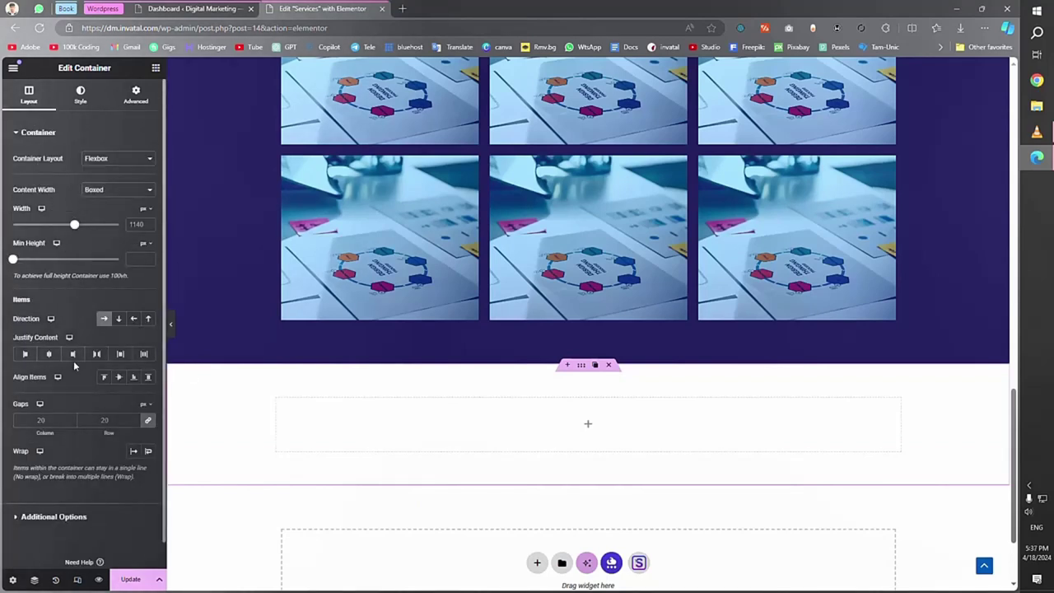
click(120, 355)
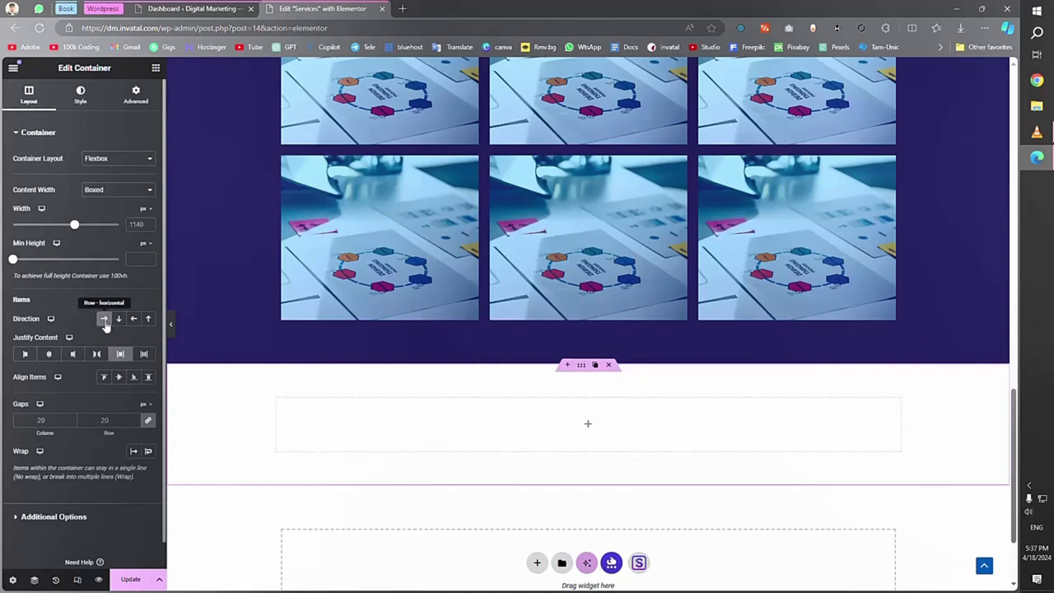
Nest a container inside the new row container and set its content width to Full Width
click(156, 70)
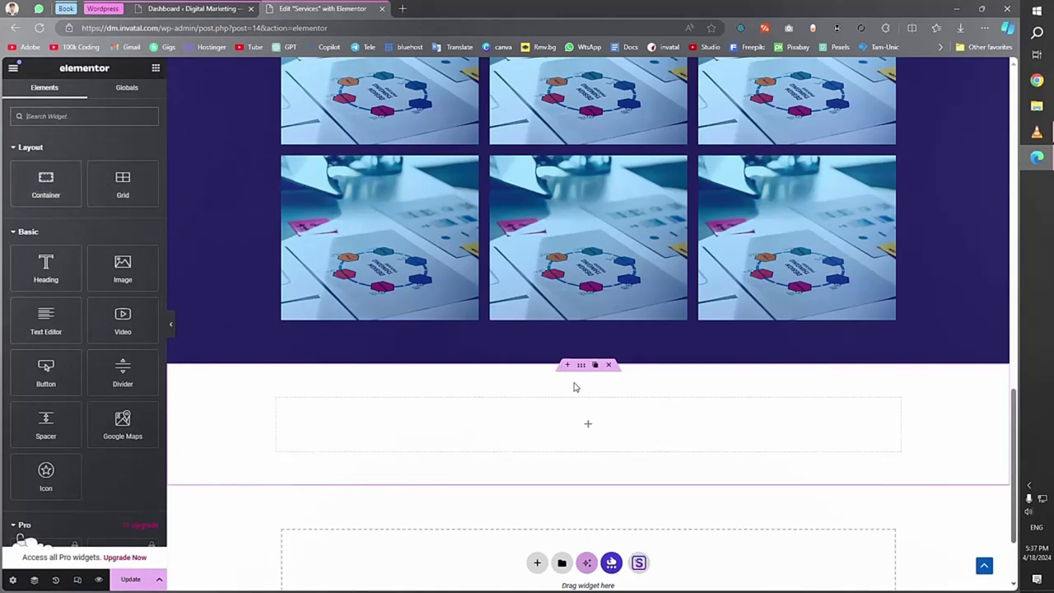
drag(45, 183, 469, 432)
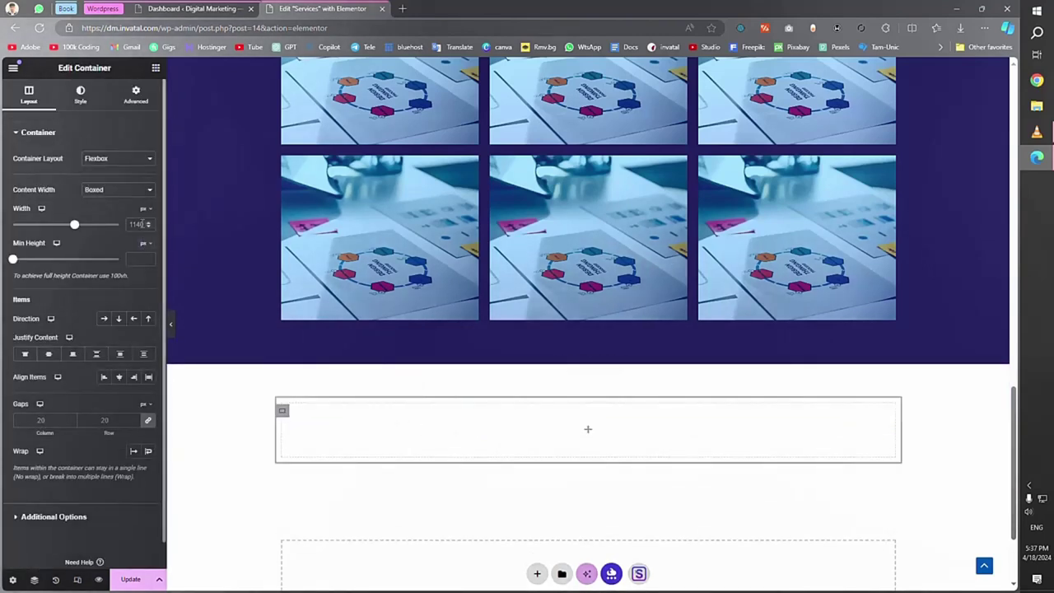
text(32)
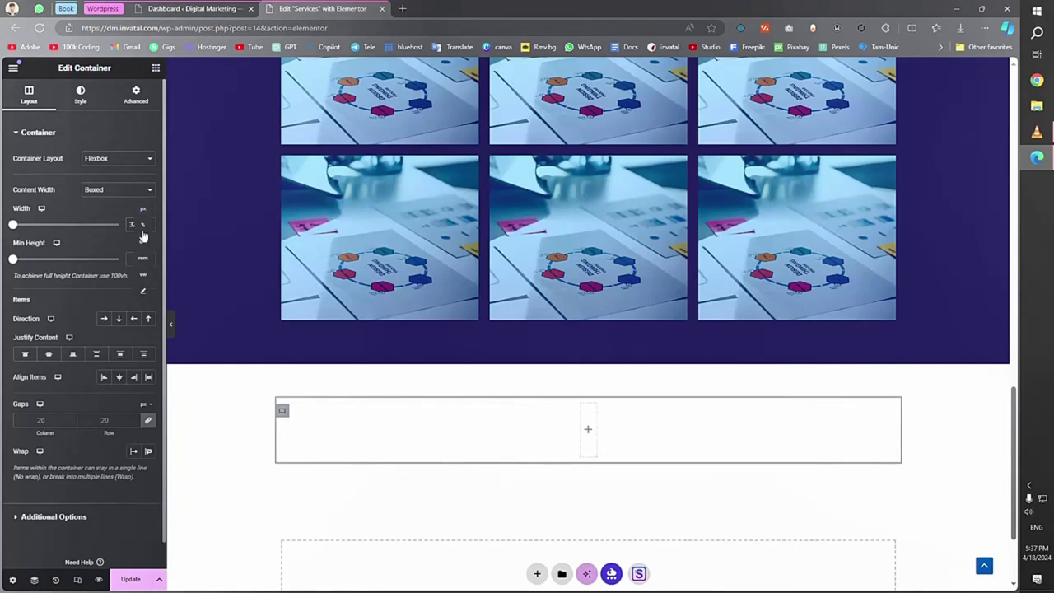
click(116, 189)
click(108, 210)
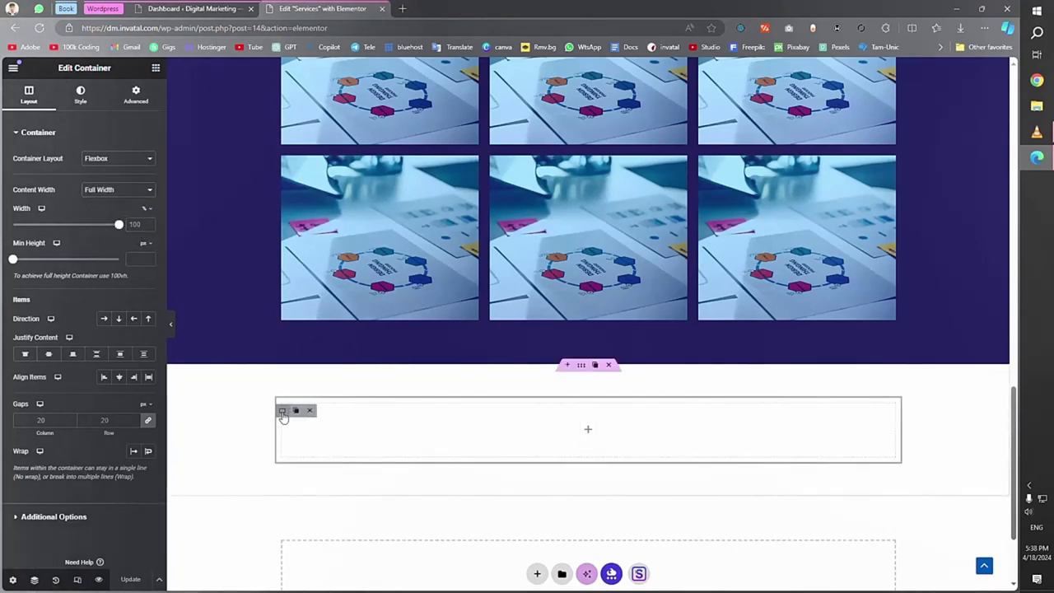
Select the nested container in the Navigator and set its width to 32%
click(34, 578)
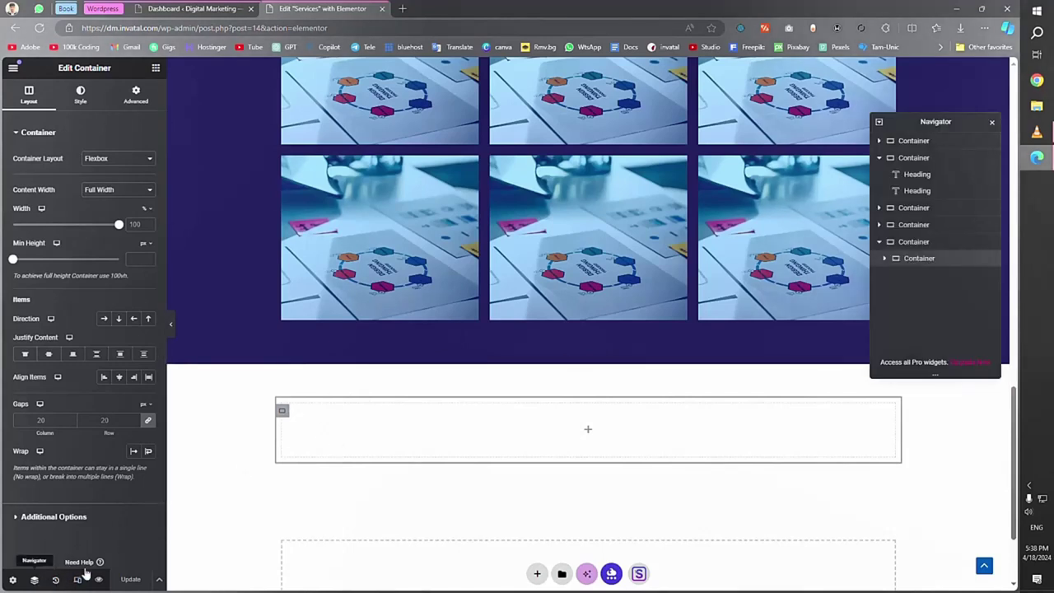
click(927, 242)
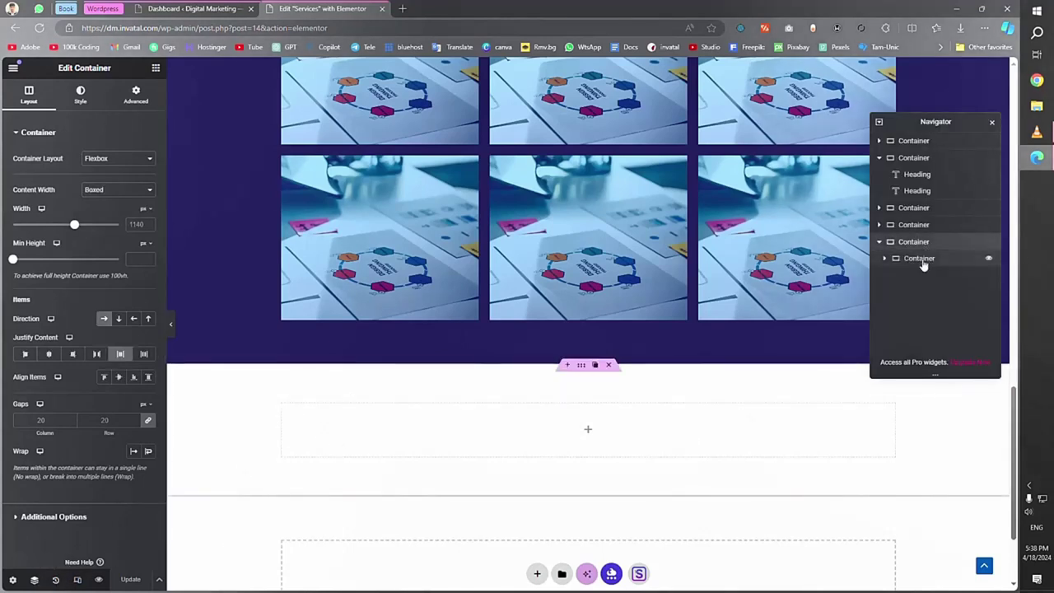
click(920, 260)
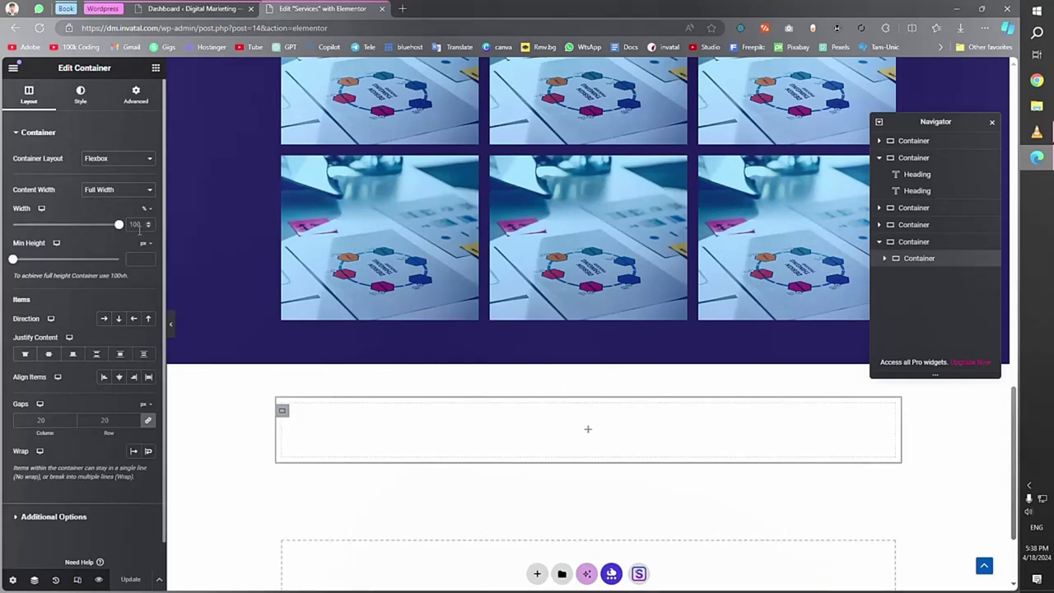
text(32)
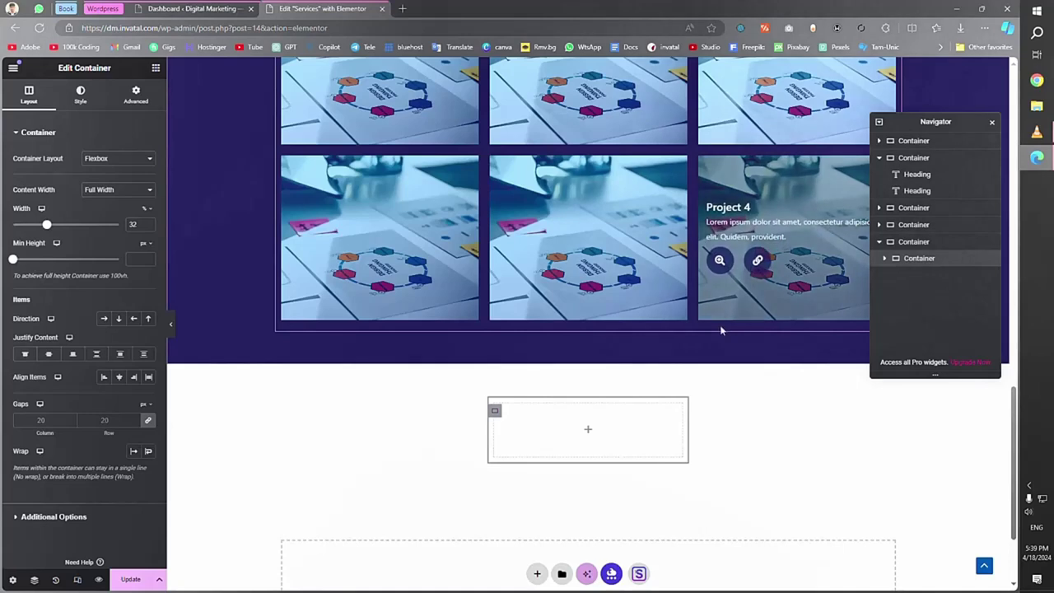
Nest another container inside the 32% wide one, set its minimum height to 130 px and update the page
click(156, 68)
drag(47, 189, 570, 428)
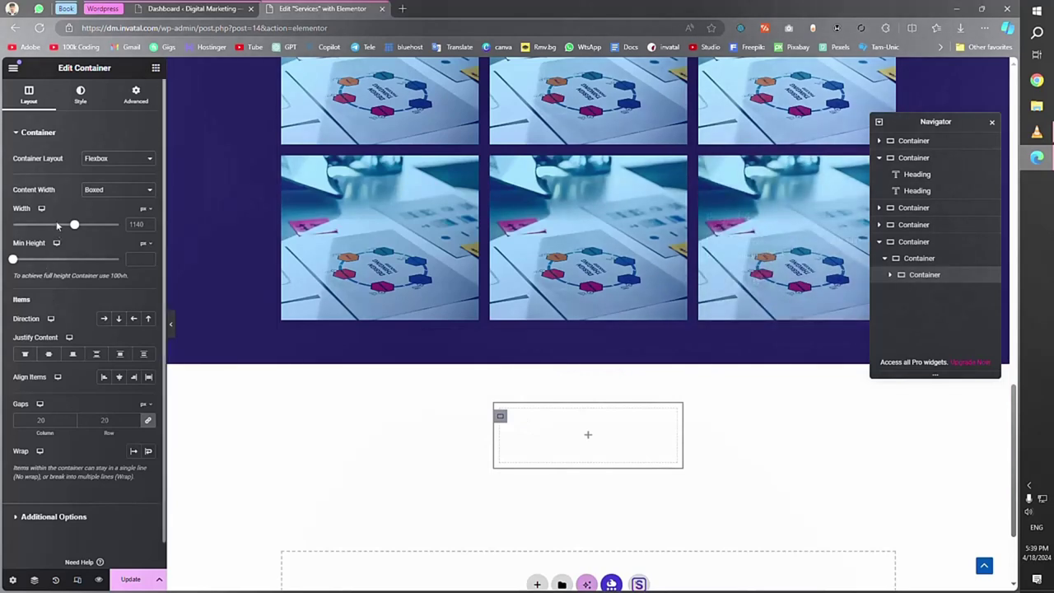
click(136, 260)
text(130)
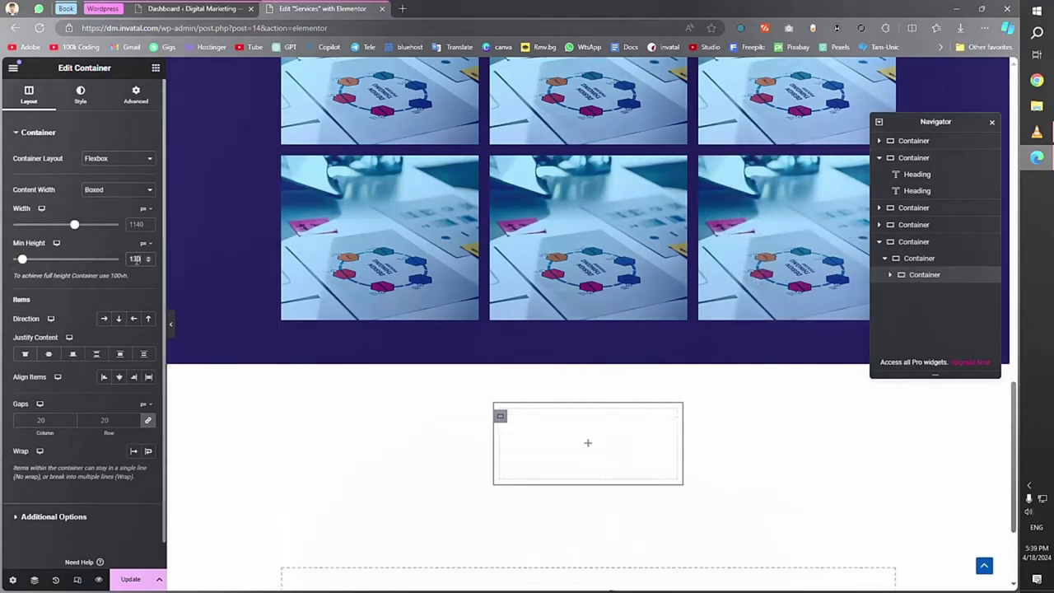
click(130, 579)
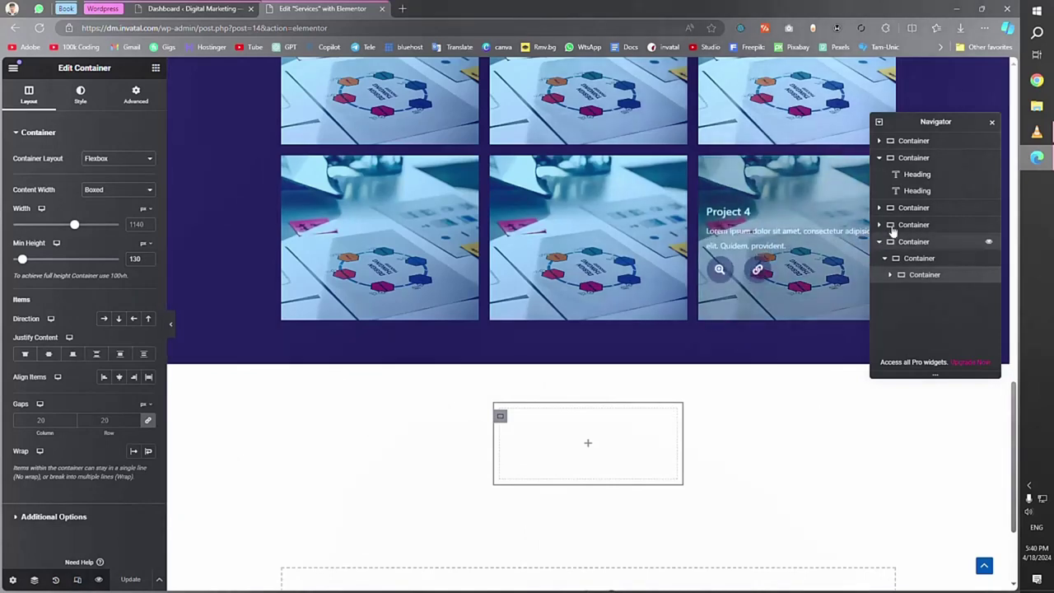
Give the 32% wide container a classic background with a solid color
click(917, 260)
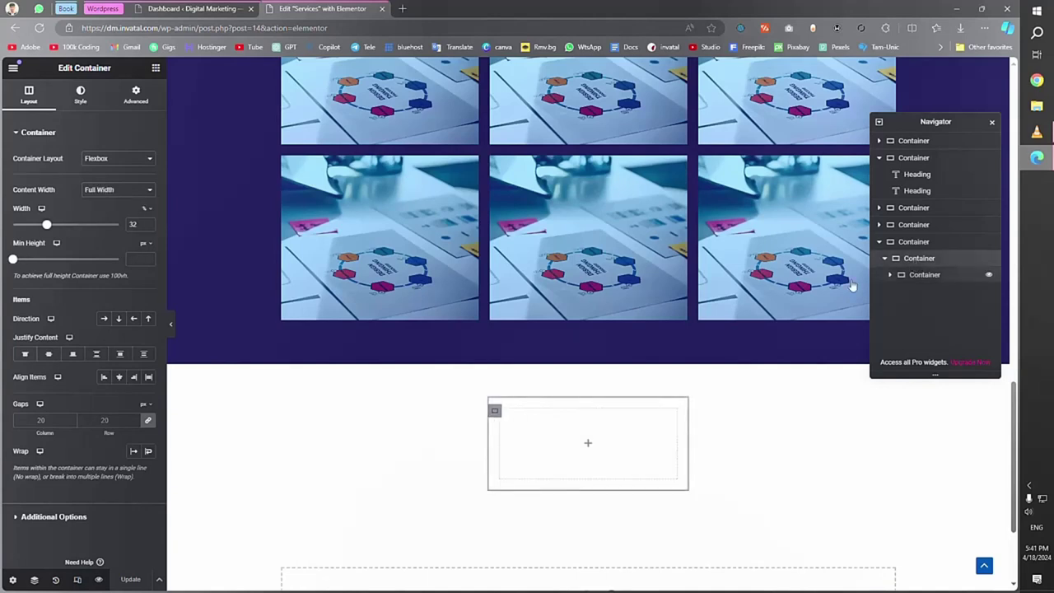
click(80, 93)
click(46, 227)
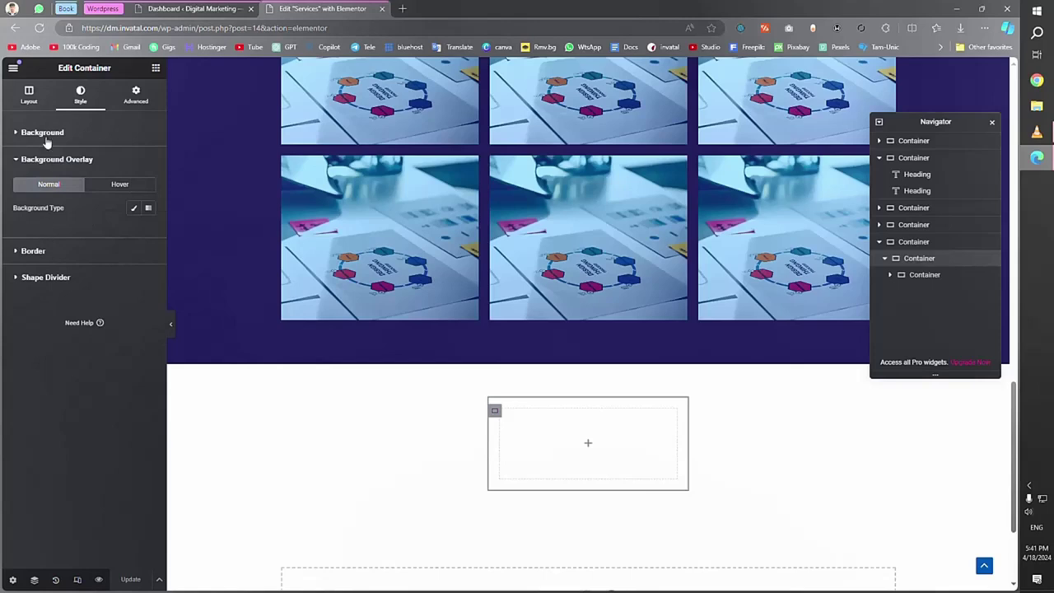
click(45, 133)
click(105, 182)
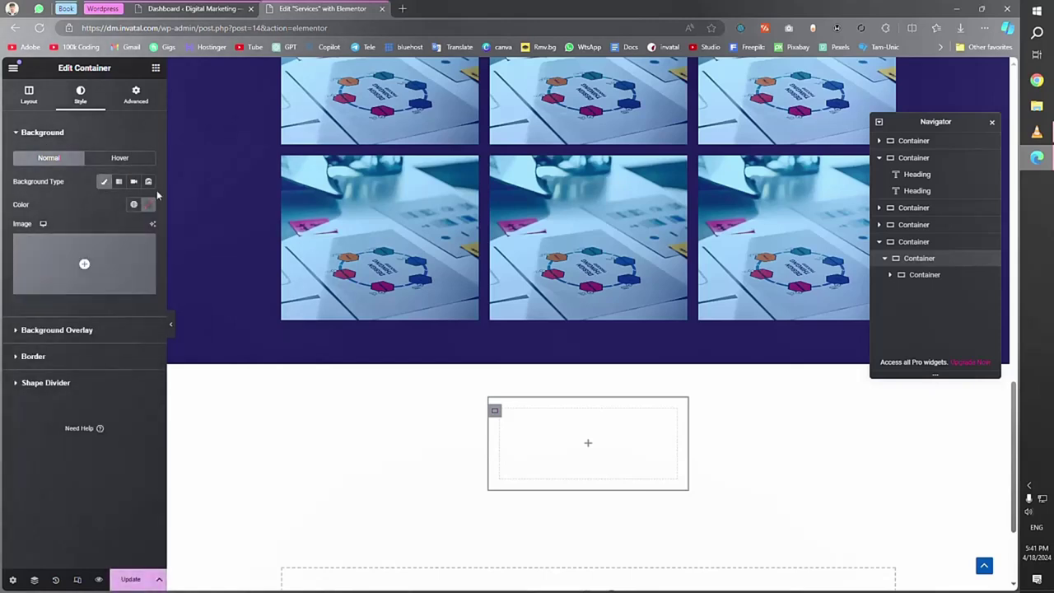
click(149, 204)
click(87, 245)
click(57, 224)
Set the 32% wide container's border radius to 8 px and add a box shadow with blur 30 and spread -10
click(33, 356)
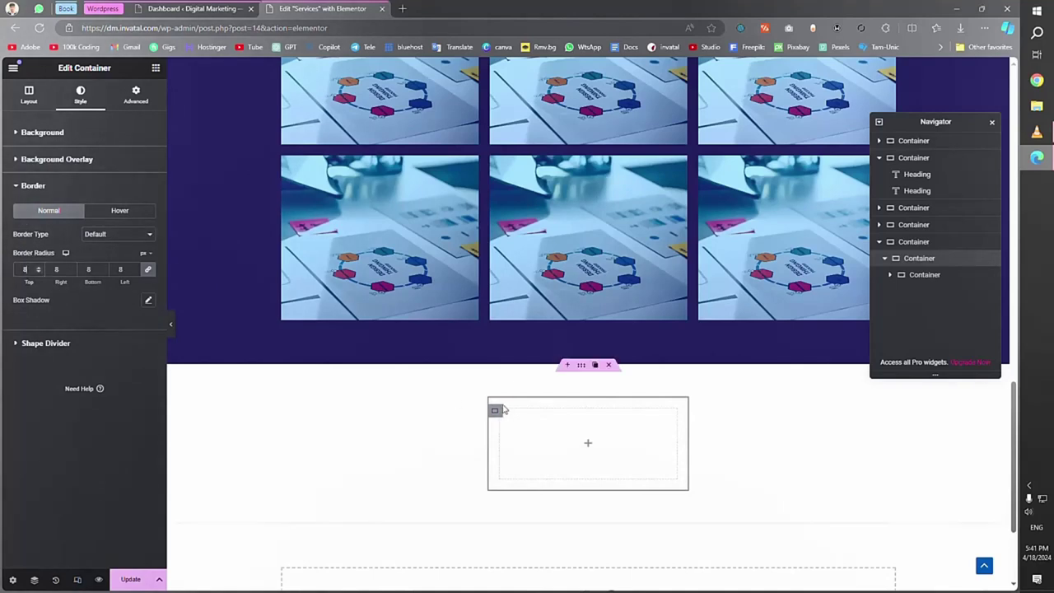
mouse_move(511, 412)
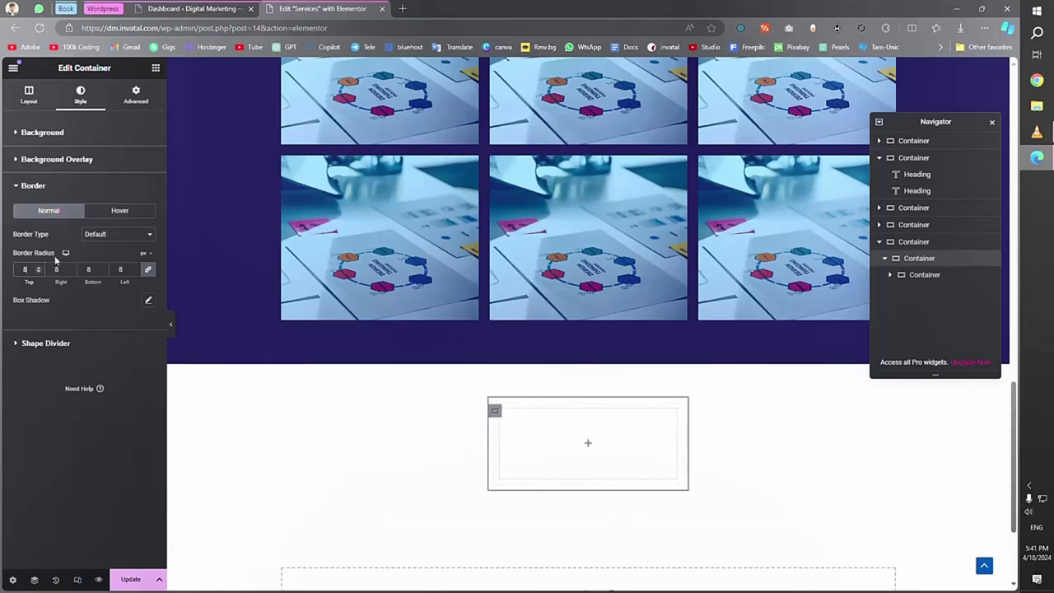
click(148, 300)
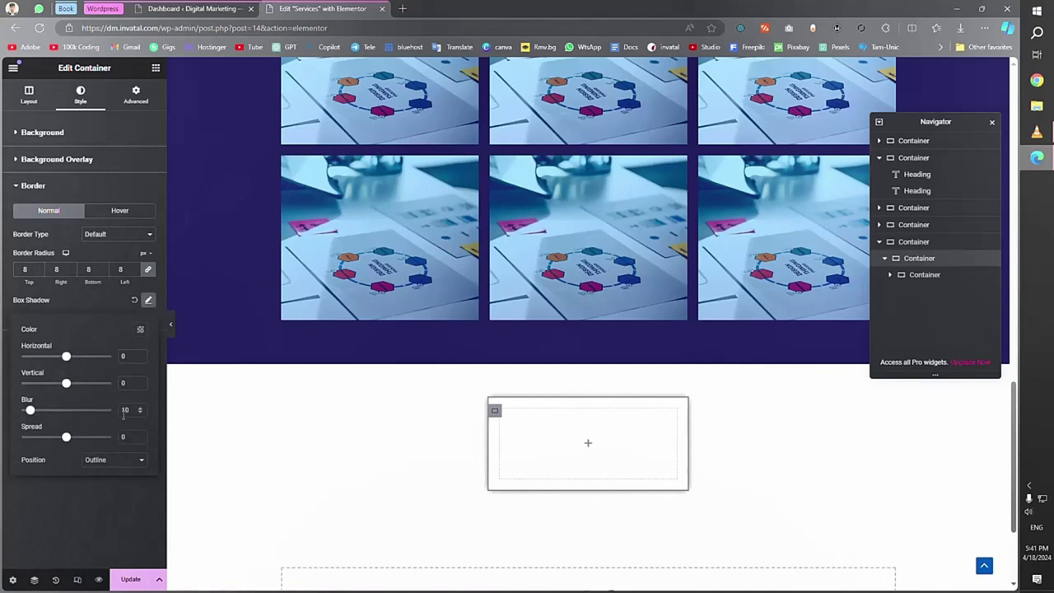
text(-10)
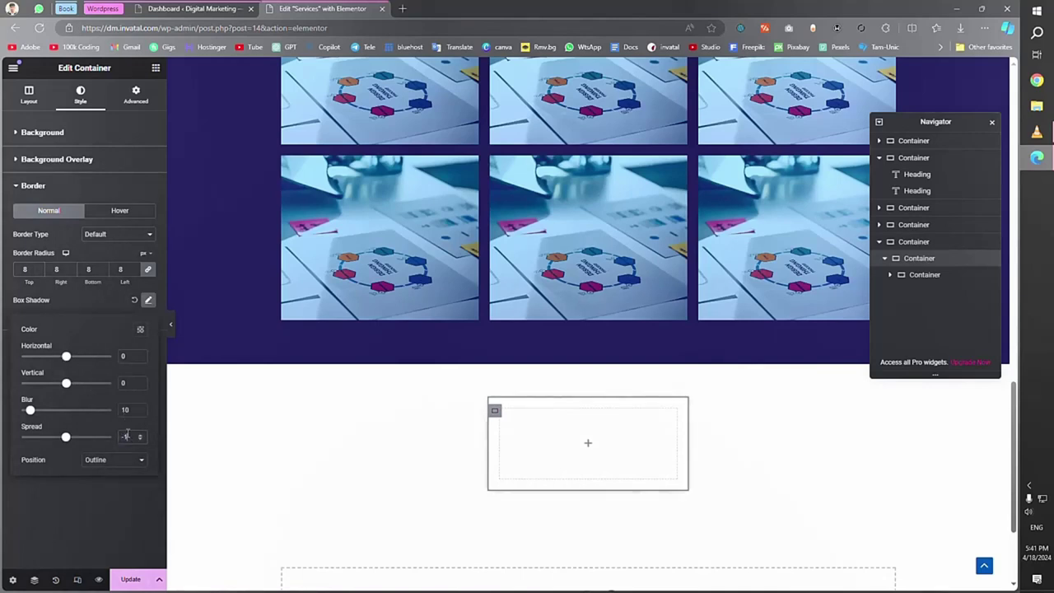
text(30)
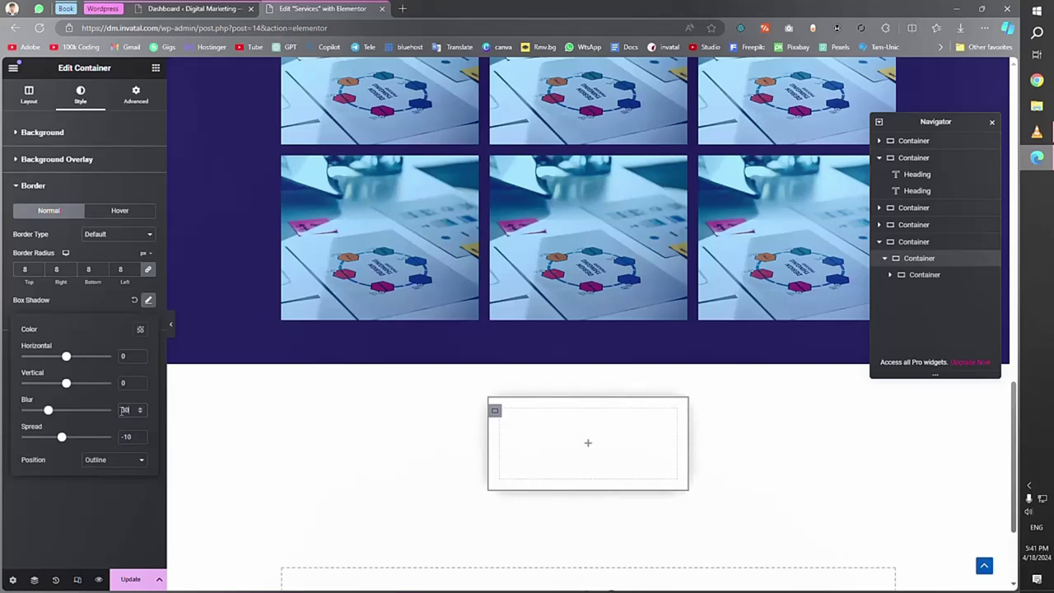
Lighten the box shadow color to rgba(0, 0, 0, 0.21) and update the page
click(140, 328)
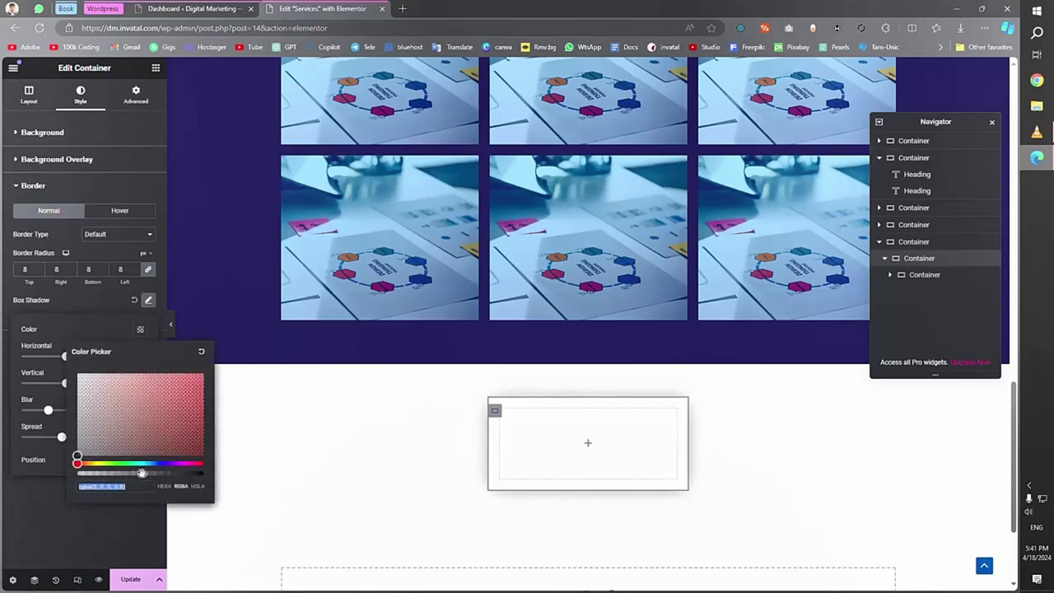
drag(142, 472, 103, 474)
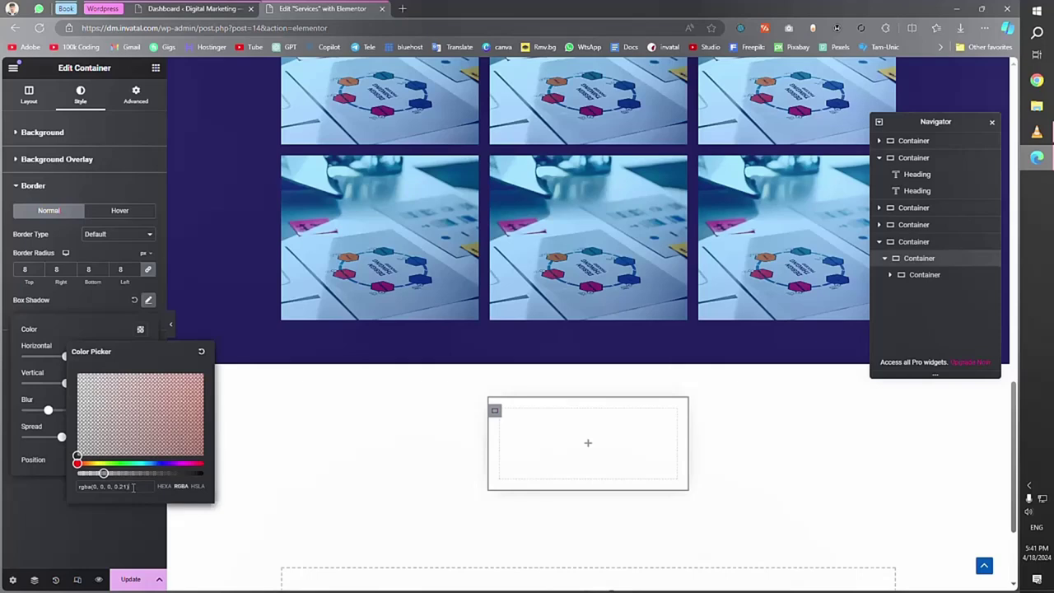
triple_click(134, 487)
click(120, 530)
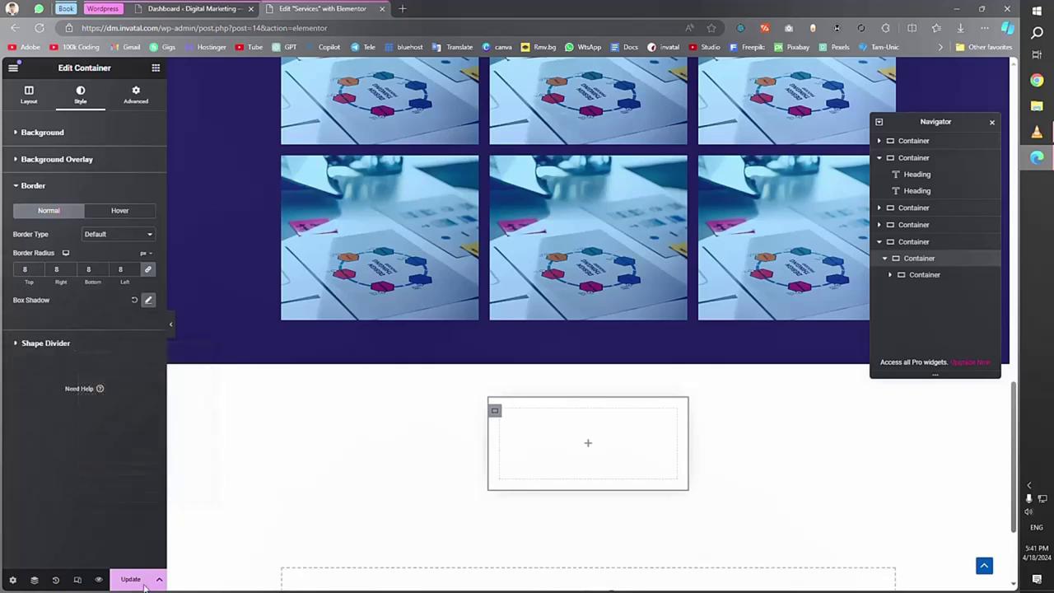
click(131, 579)
Enable wrapping on the outer row container, keep its content alignment at Default and update the page
click(194, 510)
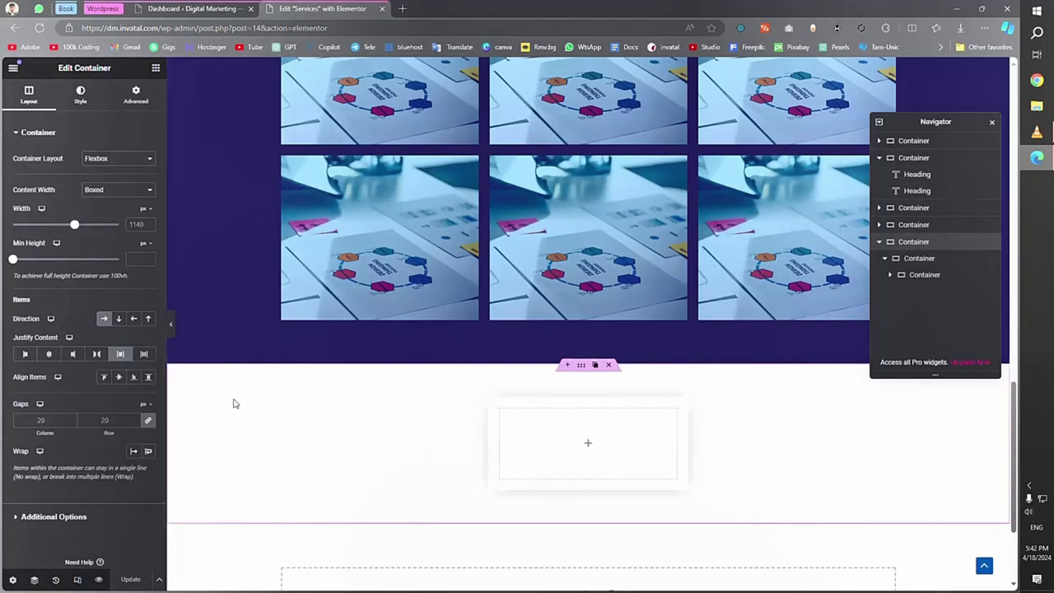
click(148, 451)
click(92, 496)
click(90, 478)
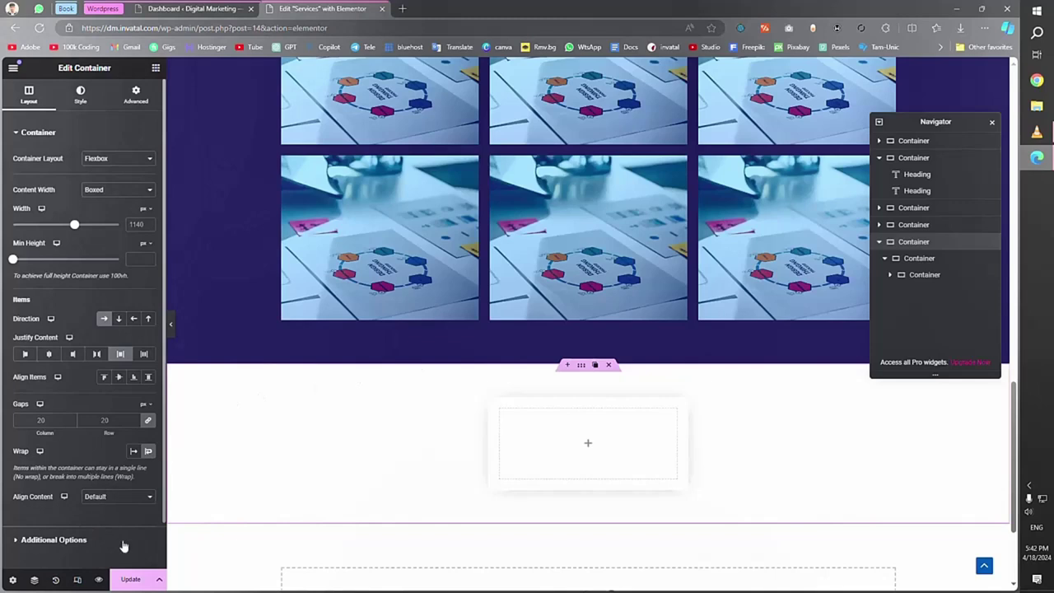
key(ctrl+s)
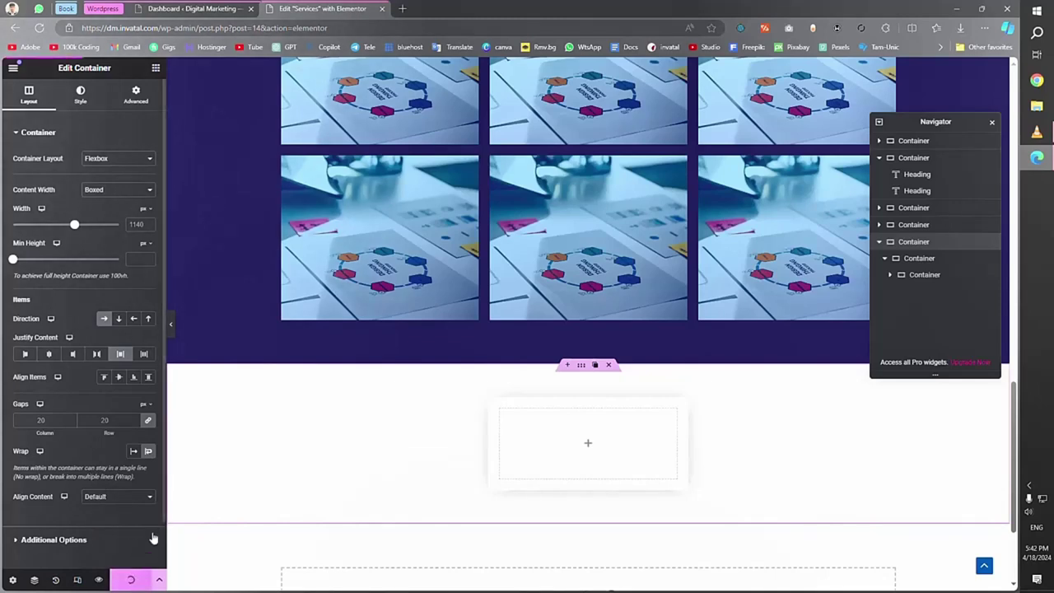
Set the innermost container's top and bottom margins to 20 px, leaving the side margins at 0
click(922, 275)
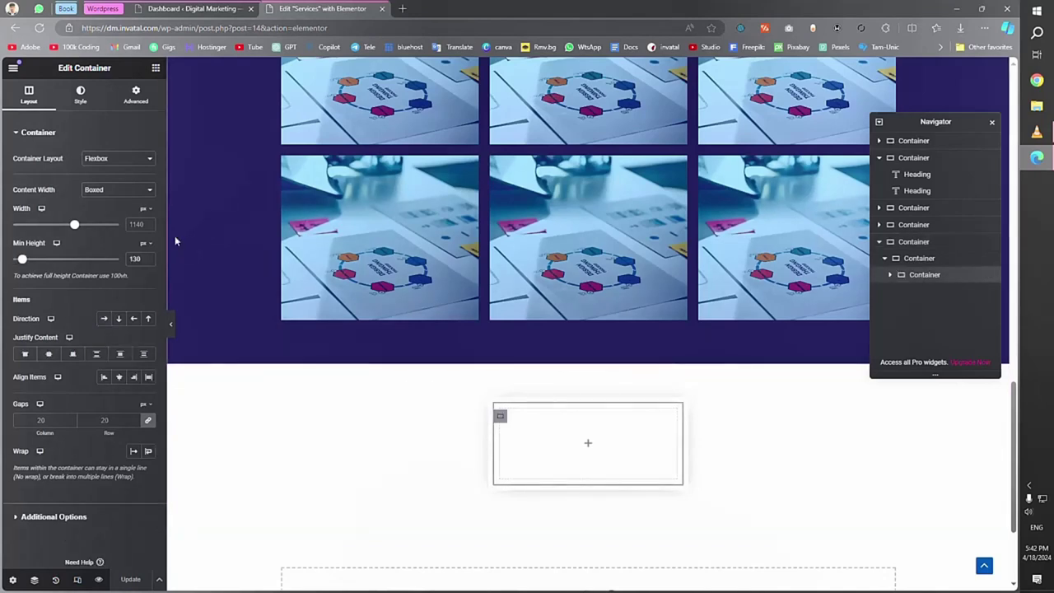
click(130, 105)
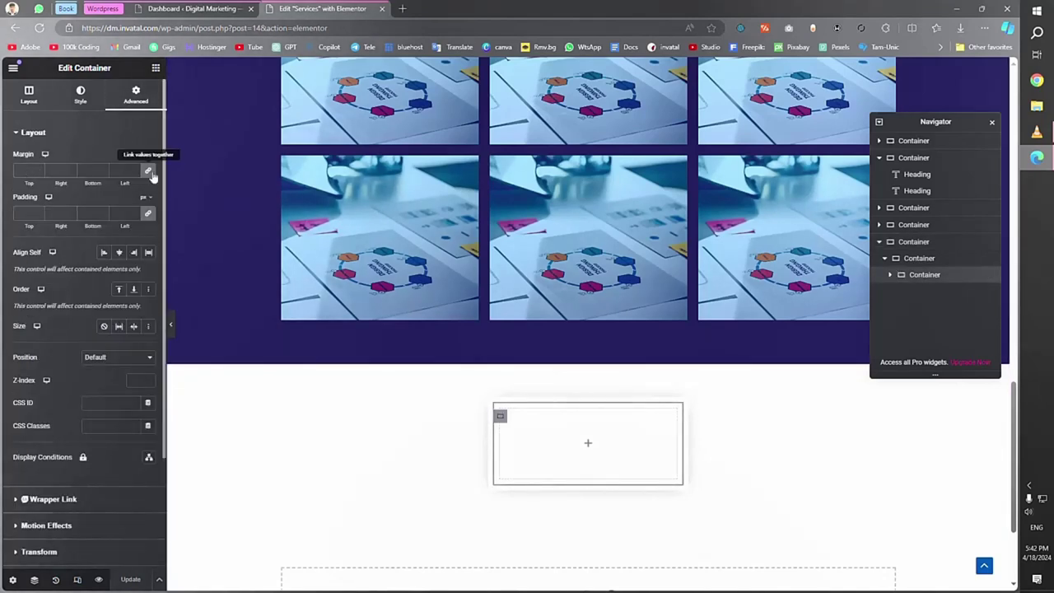
click(149, 171)
text(20)
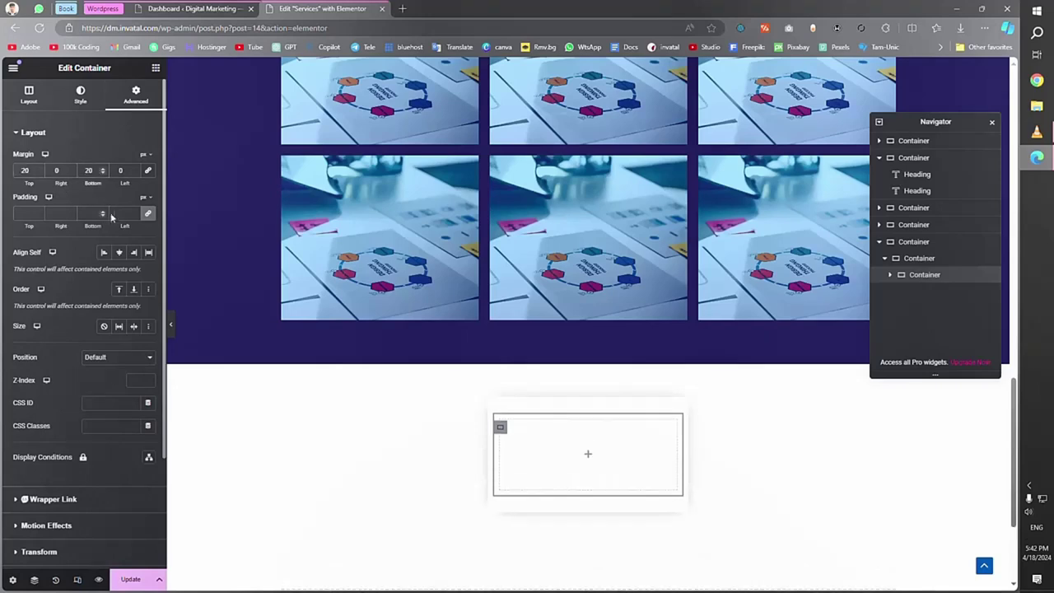
key(Tab)
key(Tab)
text(20)
Set the innermost container's padding and margin to 0 px on all four sides
click(149, 213)
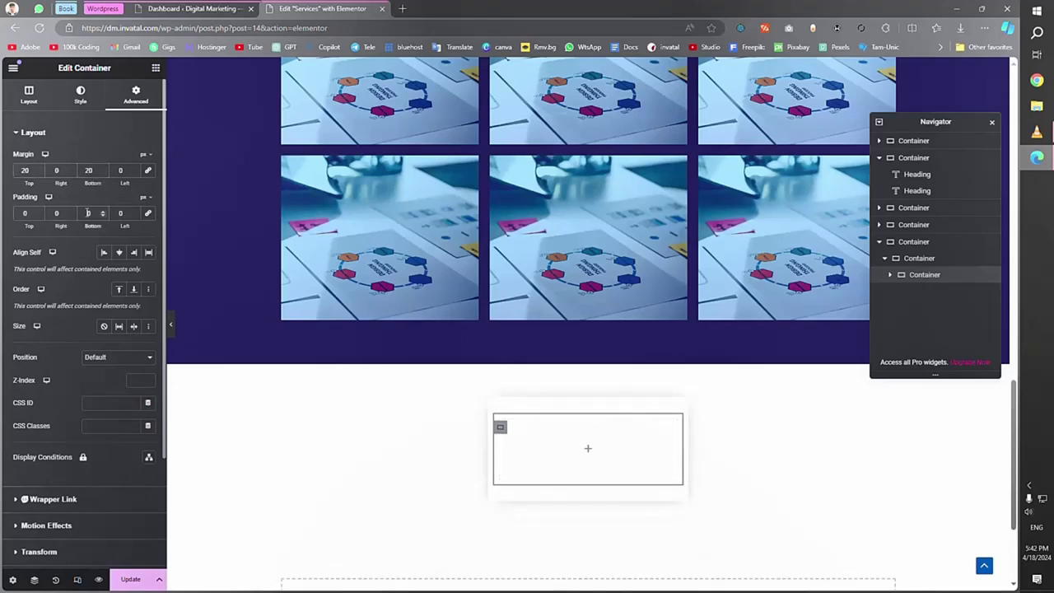
text(20)
double_click(88, 213)
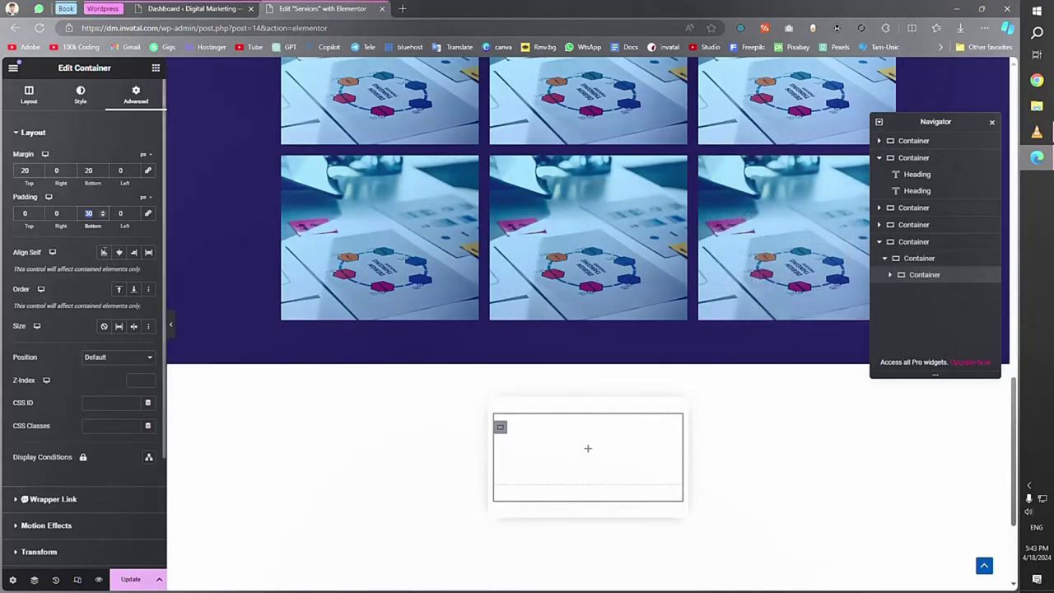
text(0)
double_click(88, 170)
text(0)
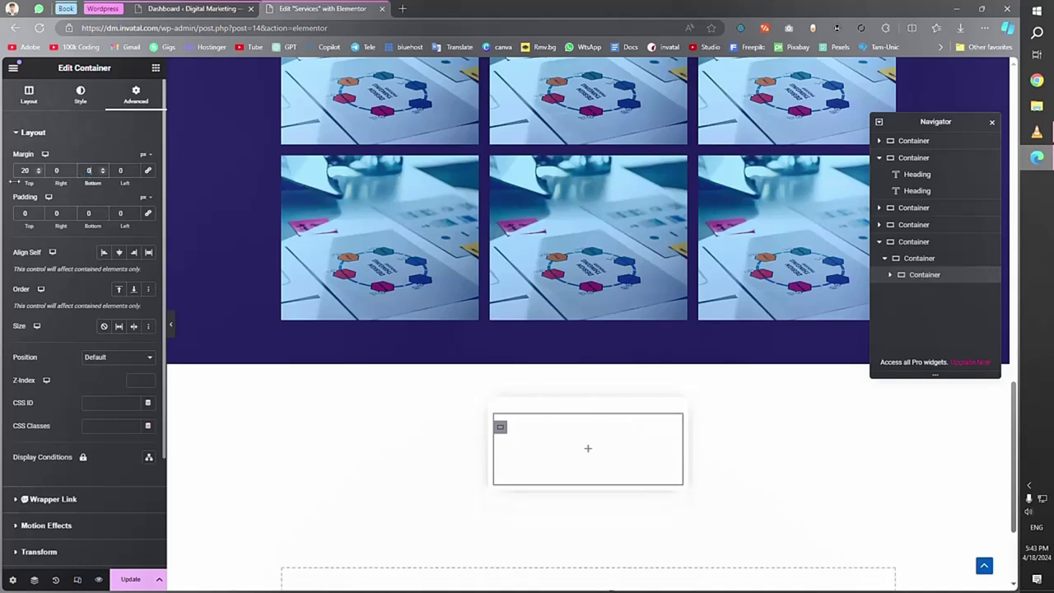
text(0)
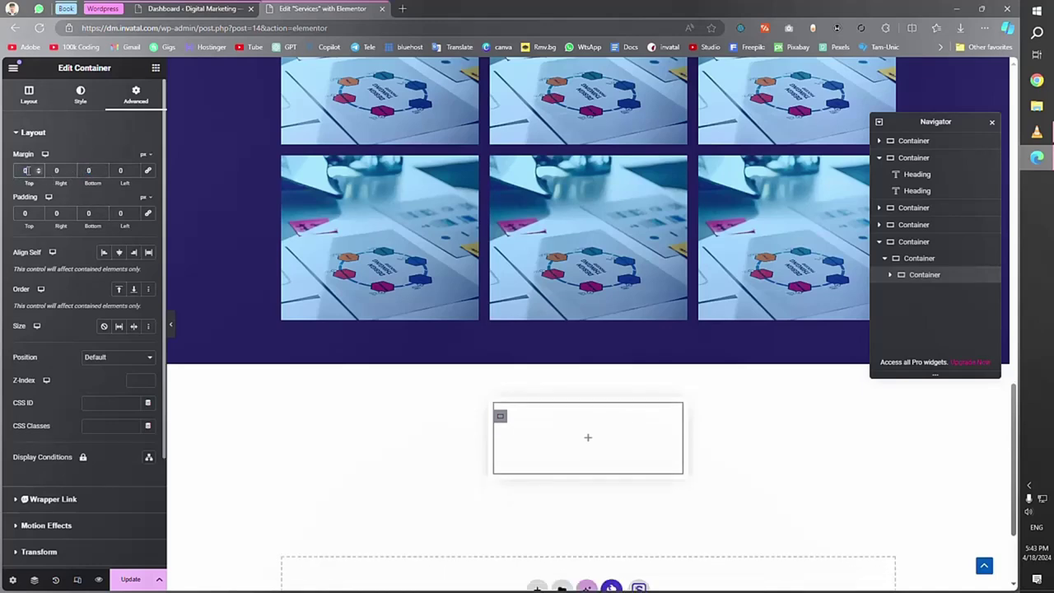
Set the white card container's top and bottom margins to 20 px, keeping its side margins at 0
click(919, 258)
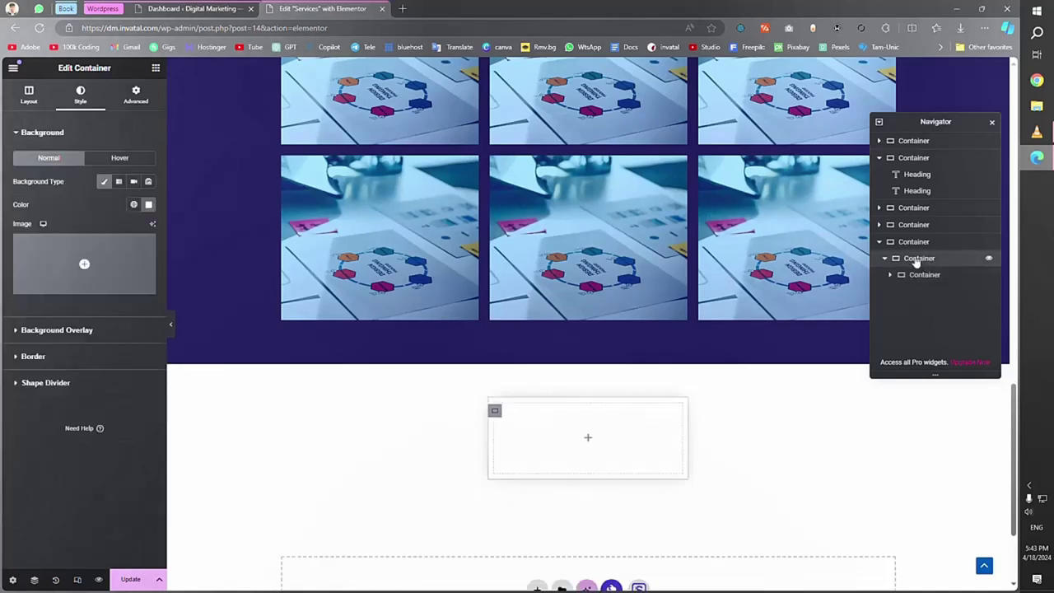
click(135, 95)
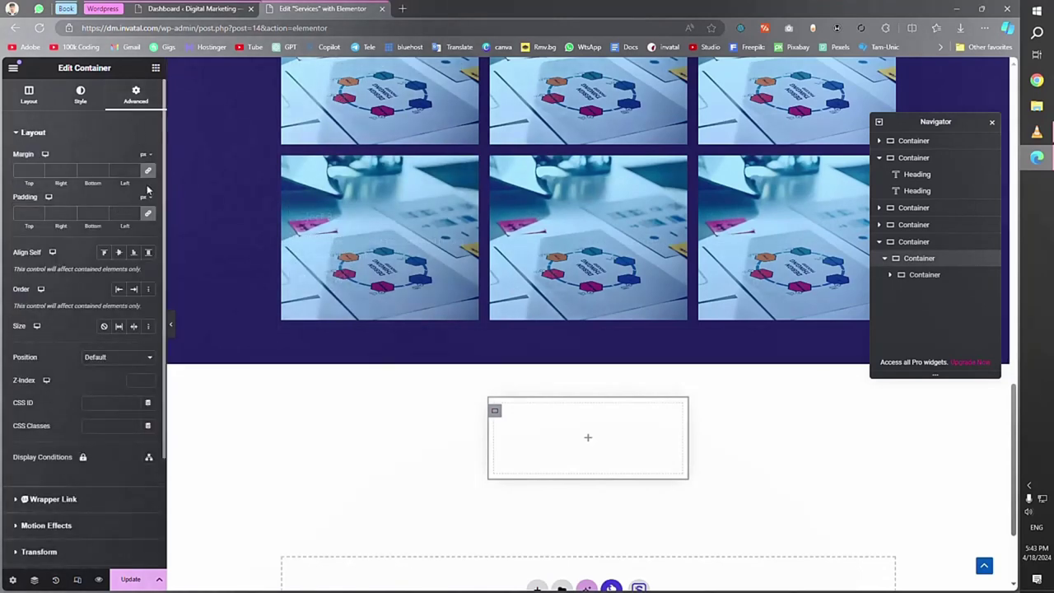
click(147, 170)
click(24, 171)
text(20)
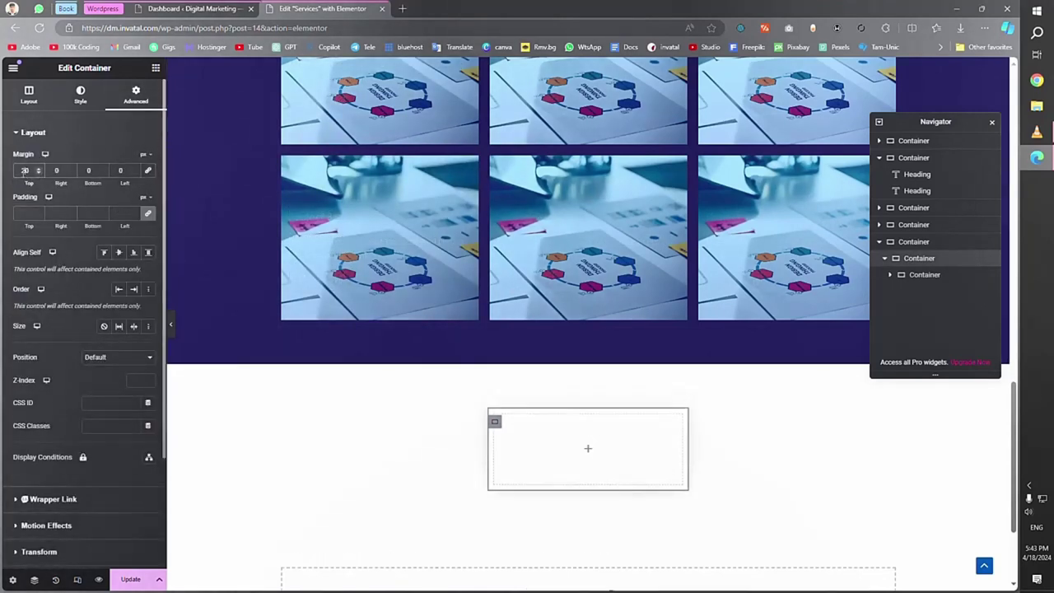
text(20)
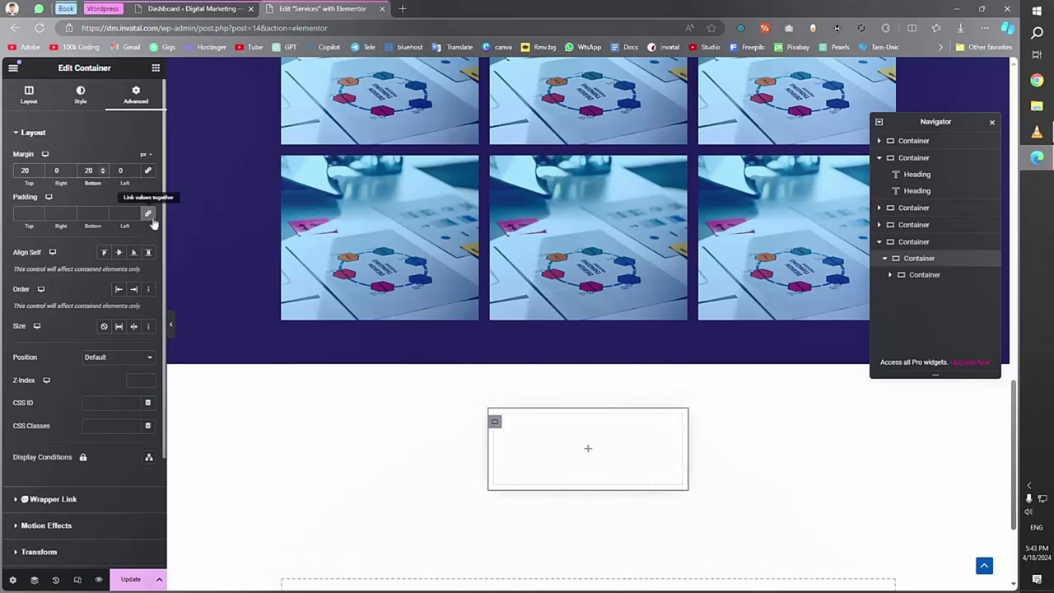
Unlink the card container's padding sides, add padding only at its bottom with 0 elsewhere, and update the page
click(148, 213)
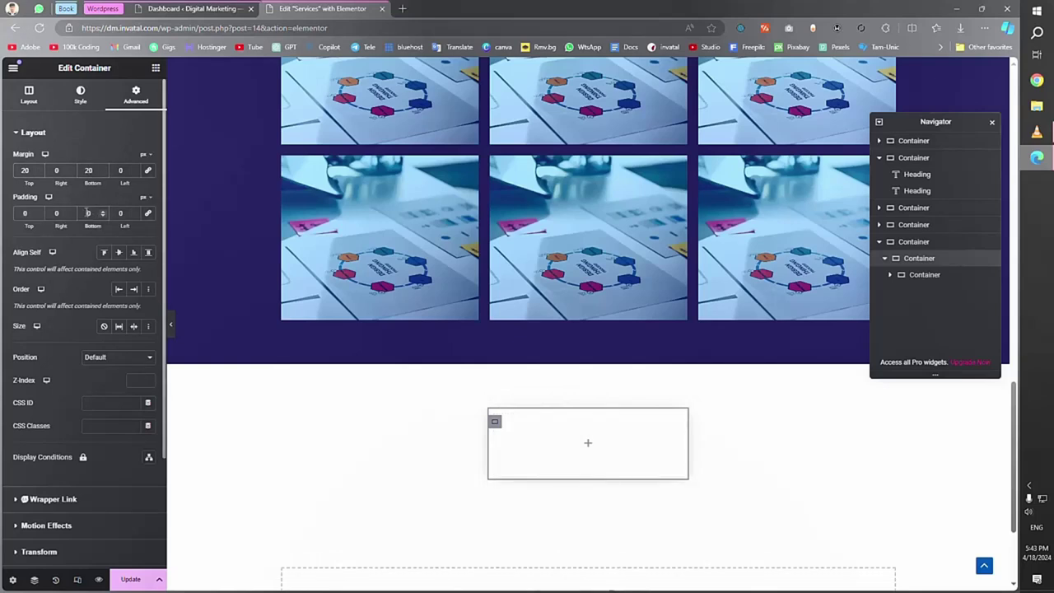
click(130, 579)
click(790, 340)
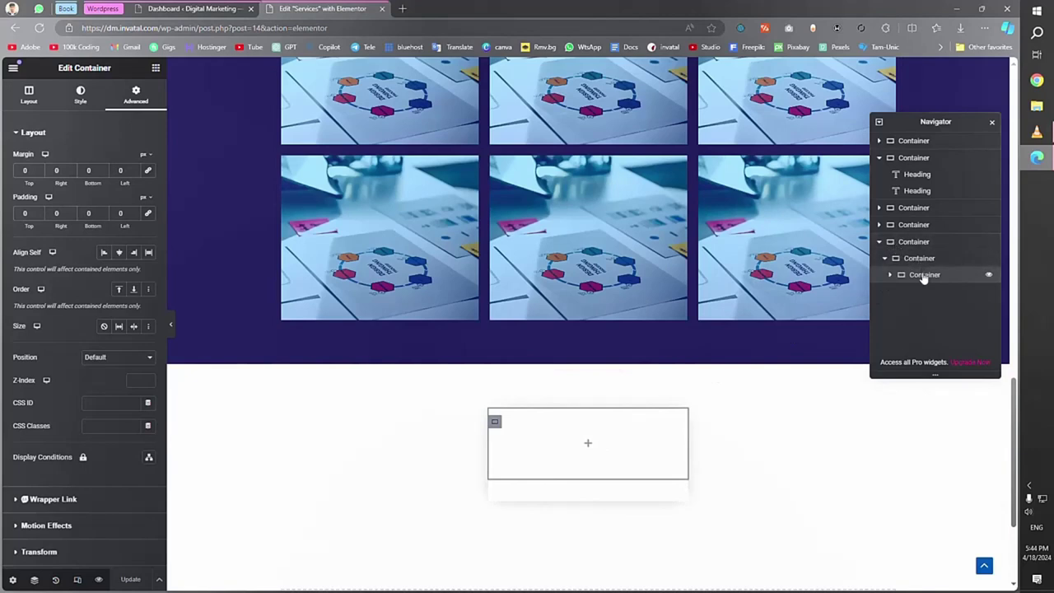
Set the innermost container's content justification to Center
click(587, 444)
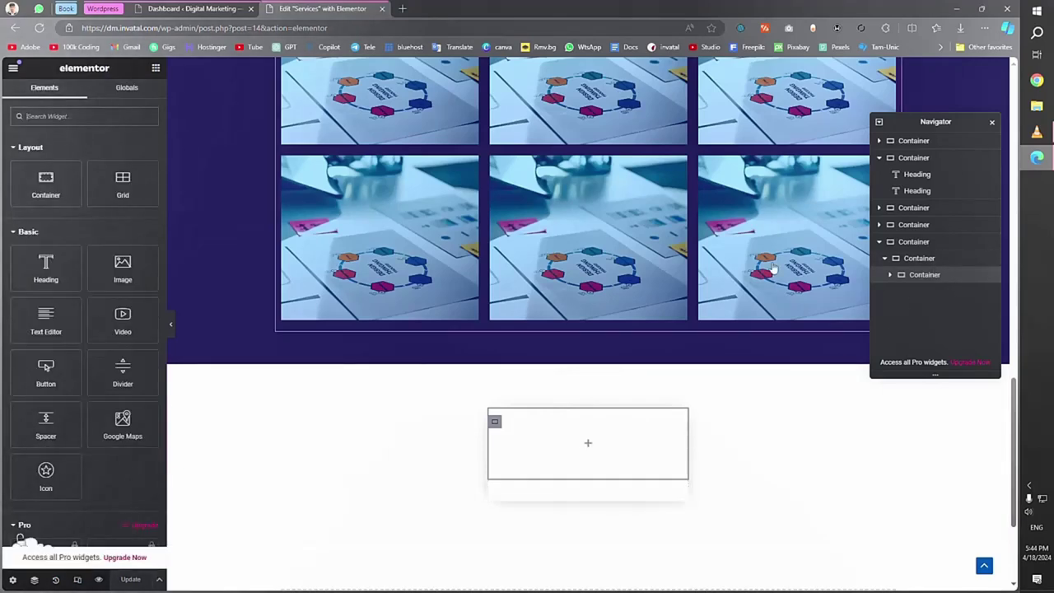
click(691, 357)
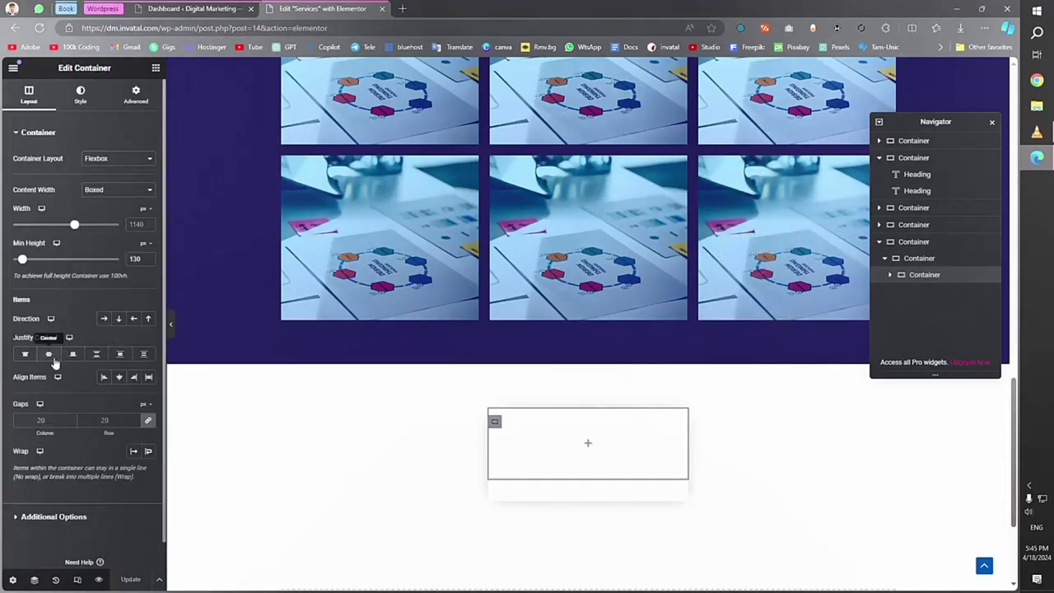
click(49, 355)
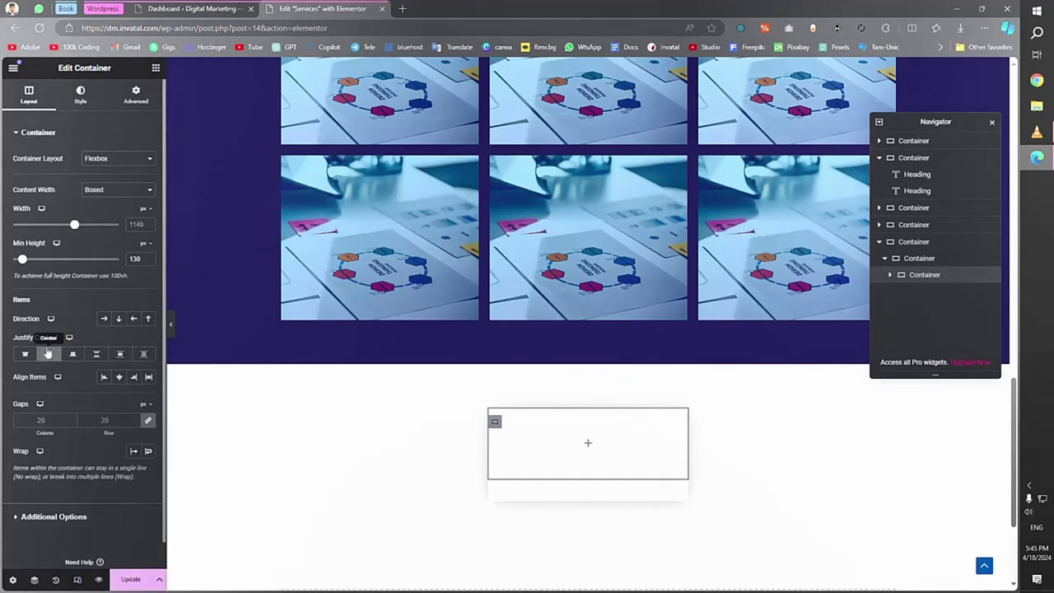
Give the innermost container a classic background in dark blue, #030375F5
click(80, 95)
click(104, 181)
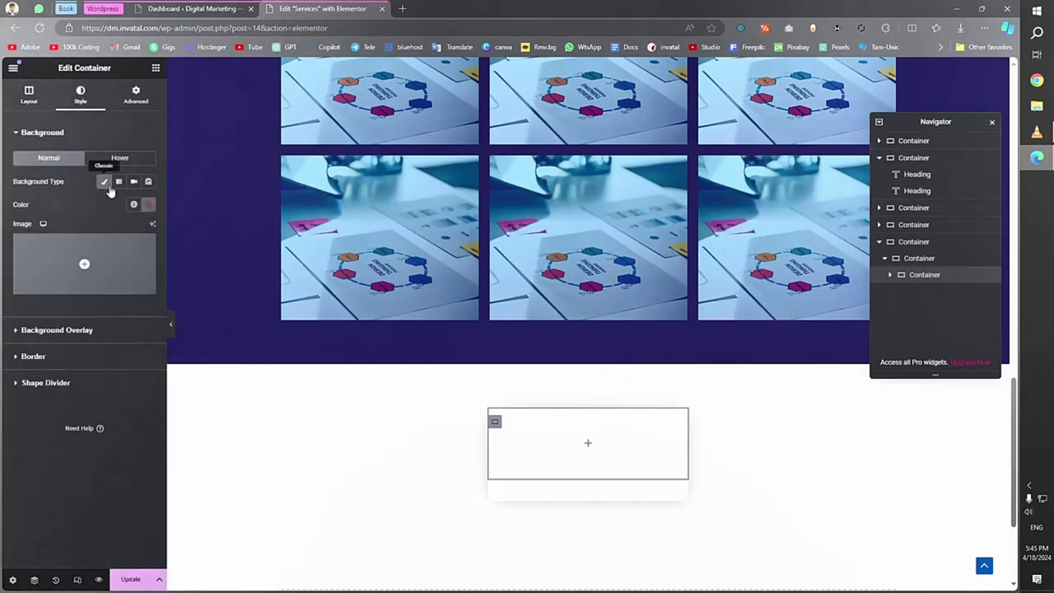
click(134, 206)
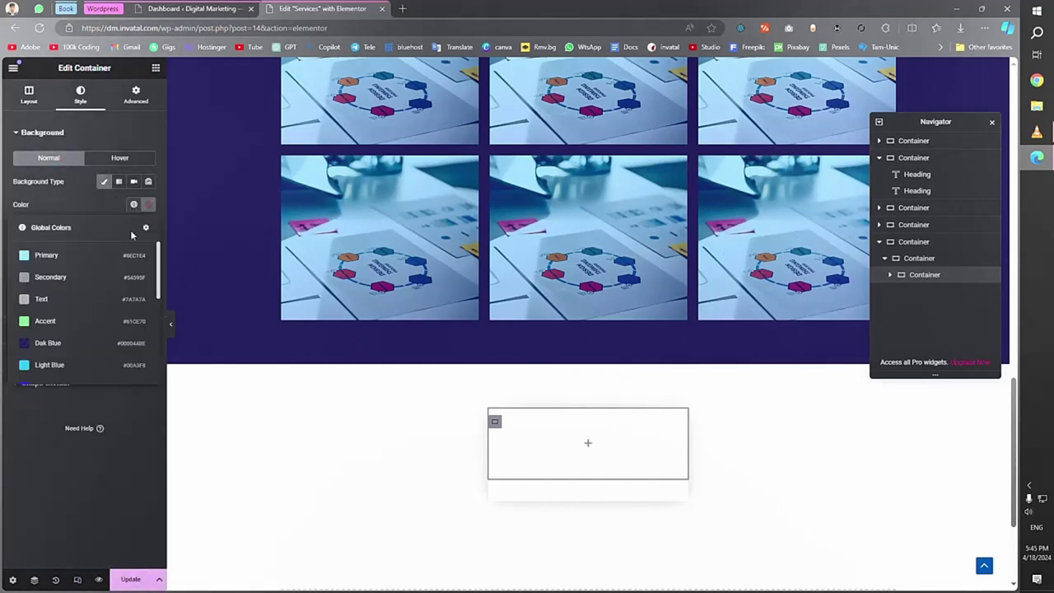
click(75, 347)
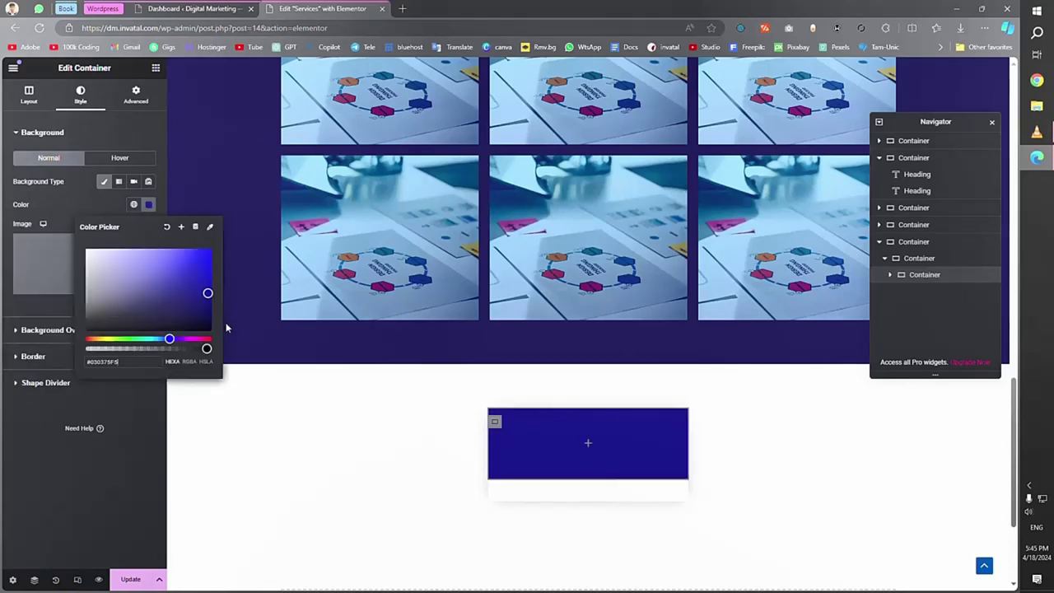
click(175, 404)
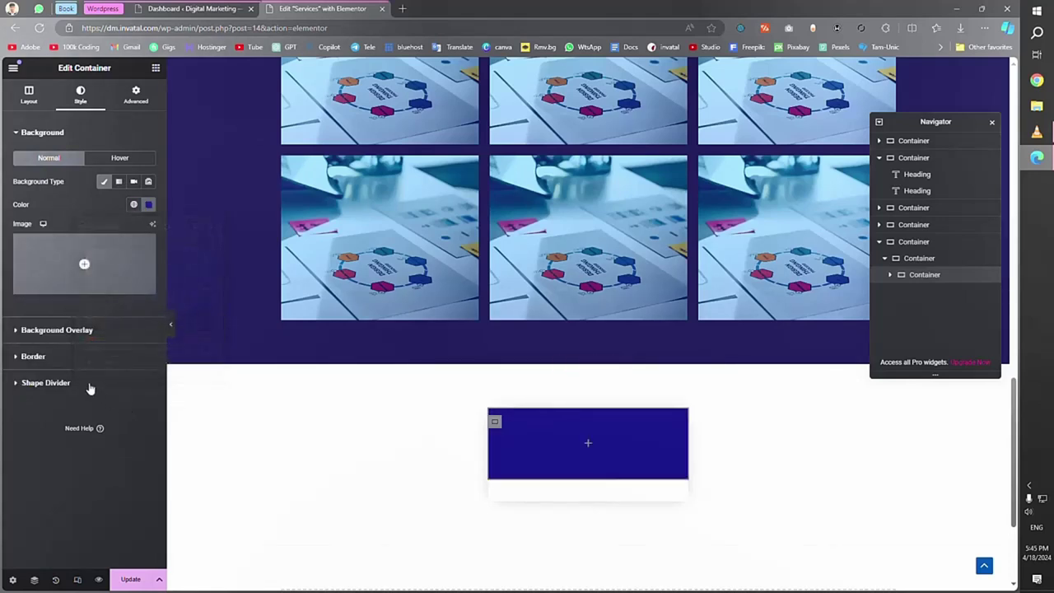
Add an inverted Curve shape divider to the bottom of the dark blue container
click(90, 384)
click(113, 238)
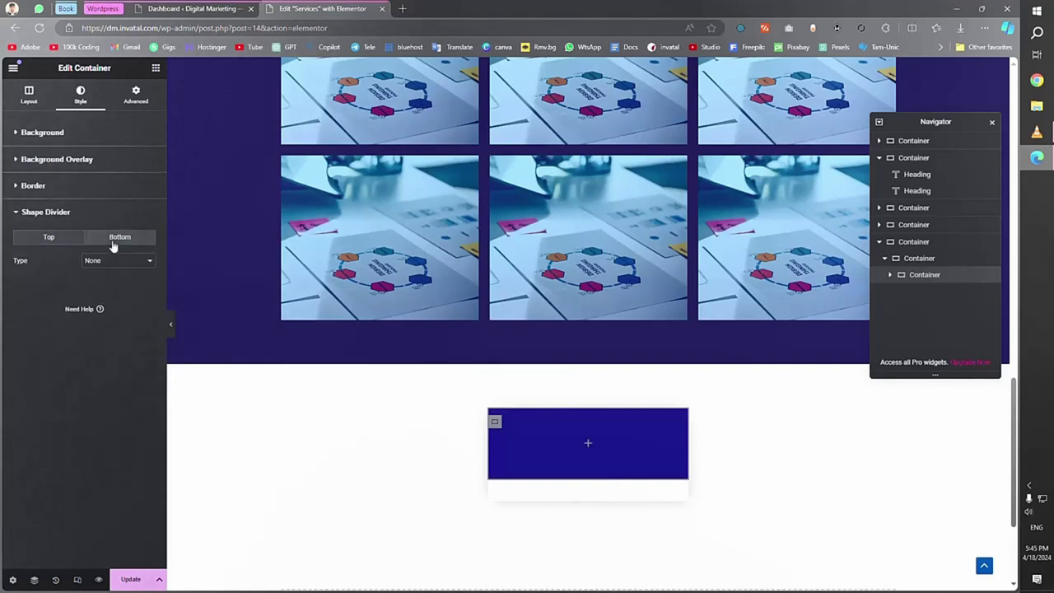
click(112, 261)
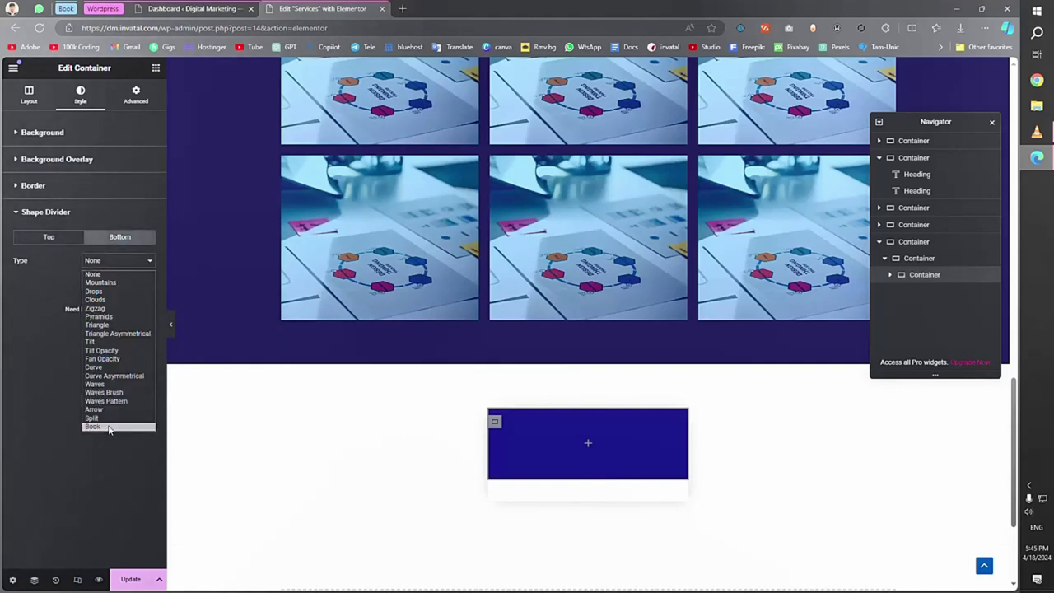
click(116, 368)
click(137, 373)
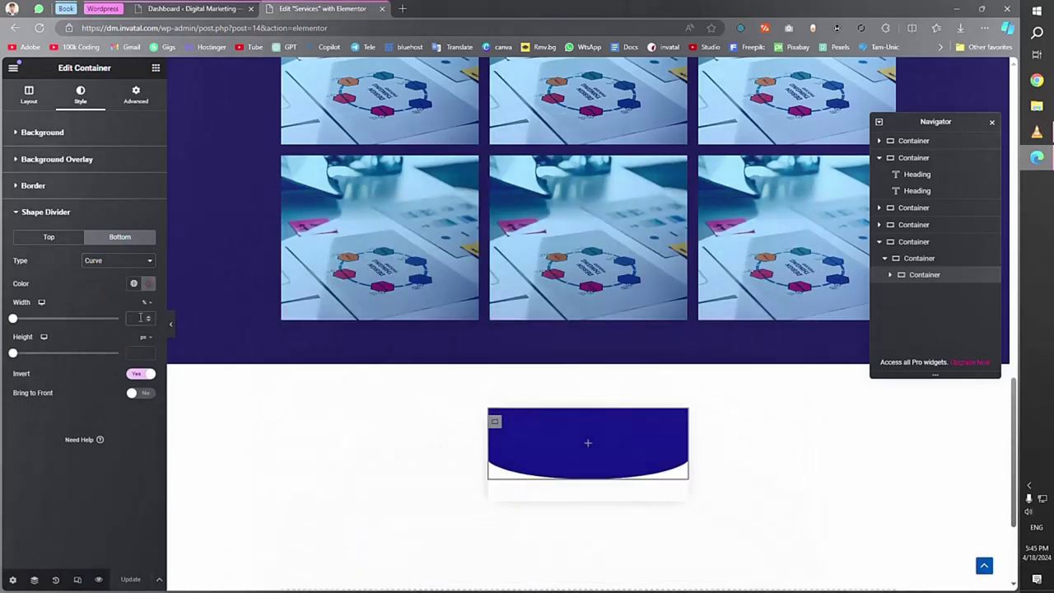
Set the bottom shape divider's width to 100% and height to 80 px, and update the page
click(141, 317)
text(100)
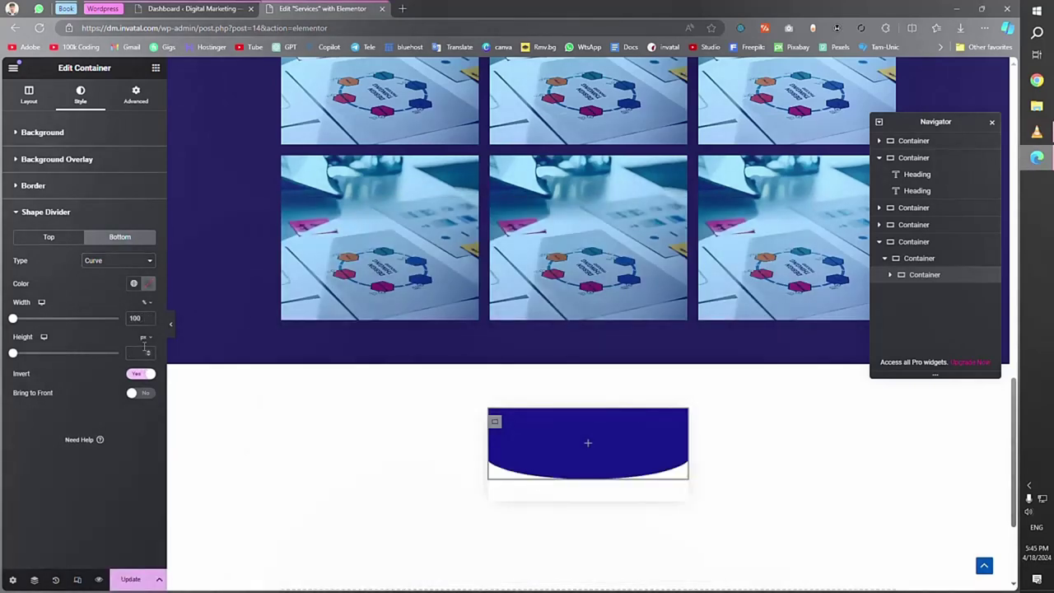
text(80)
click(135, 578)
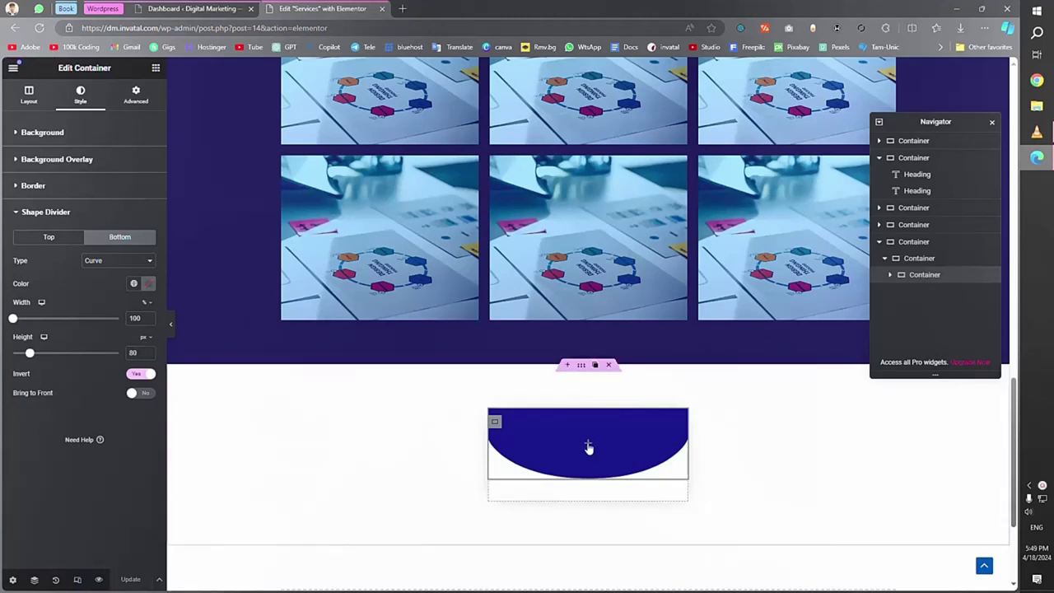
Add a Heading widget inside the curved blue container with the title "Web Design"
click(588, 445)
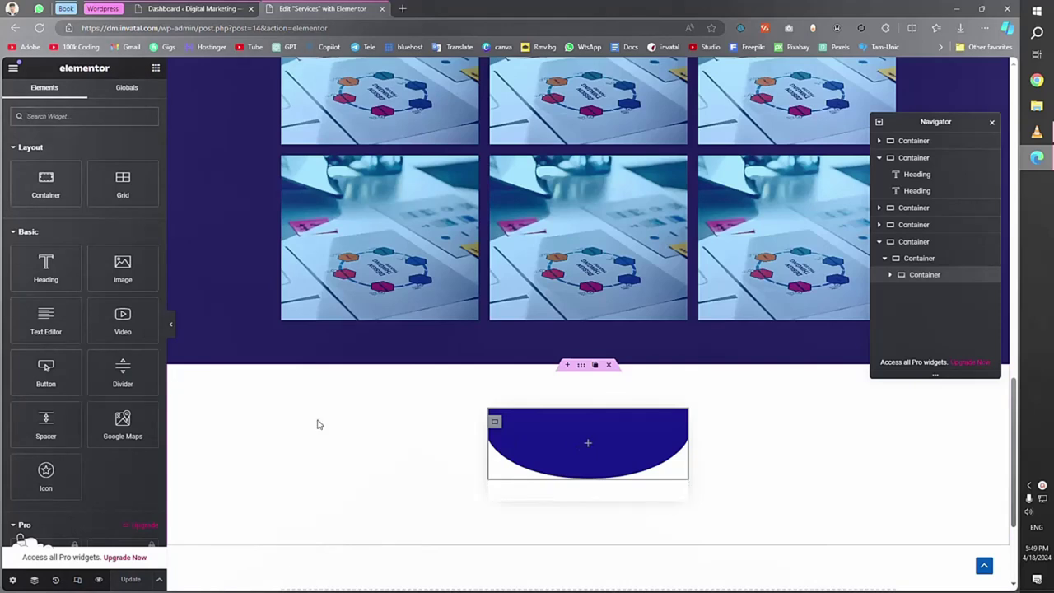
drag(45, 267, 548, 429)
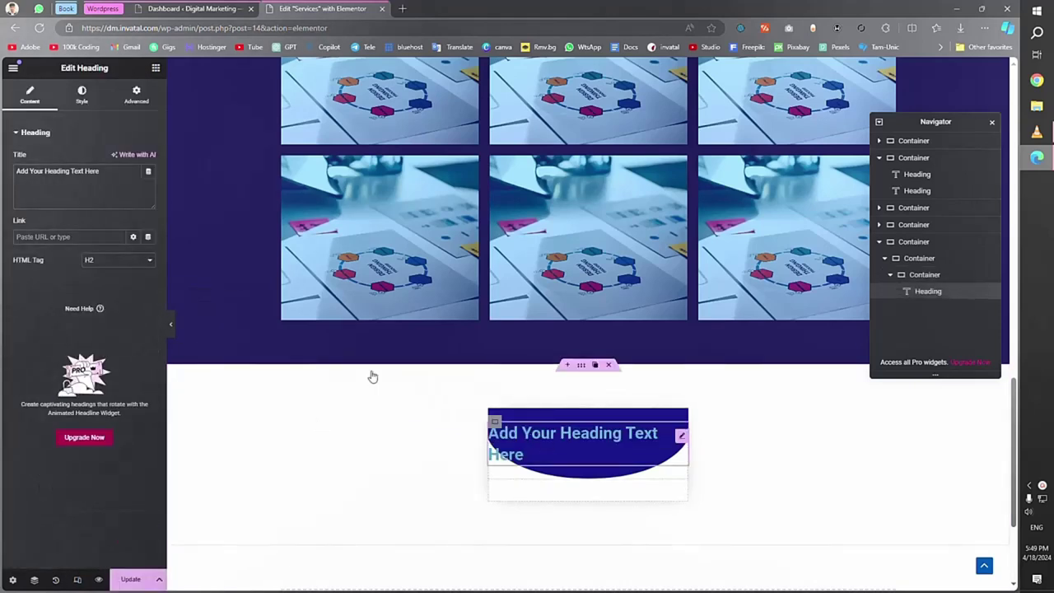
drag(101, 171, 2, 178)
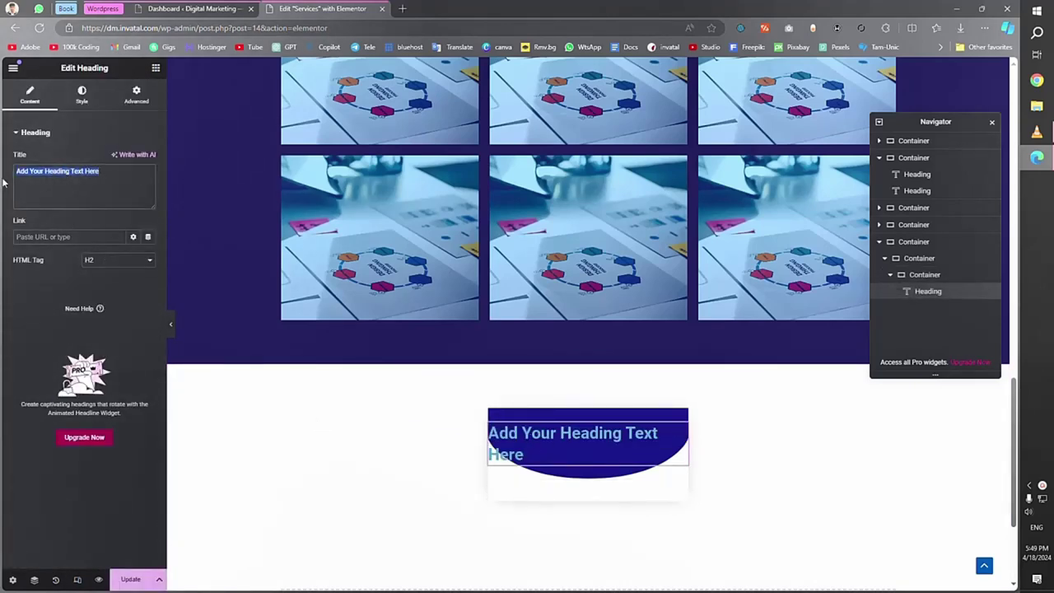
text(Web Design)
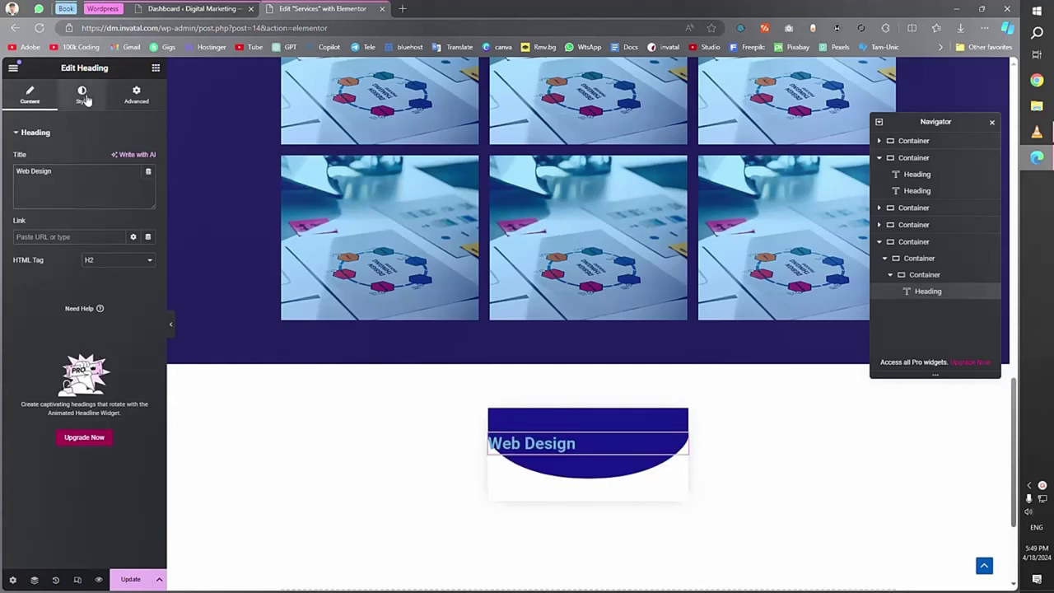
Center the "Web Design" heading and set its text color to white, #FFFFFF
click(81, 95)
click(119, 158)
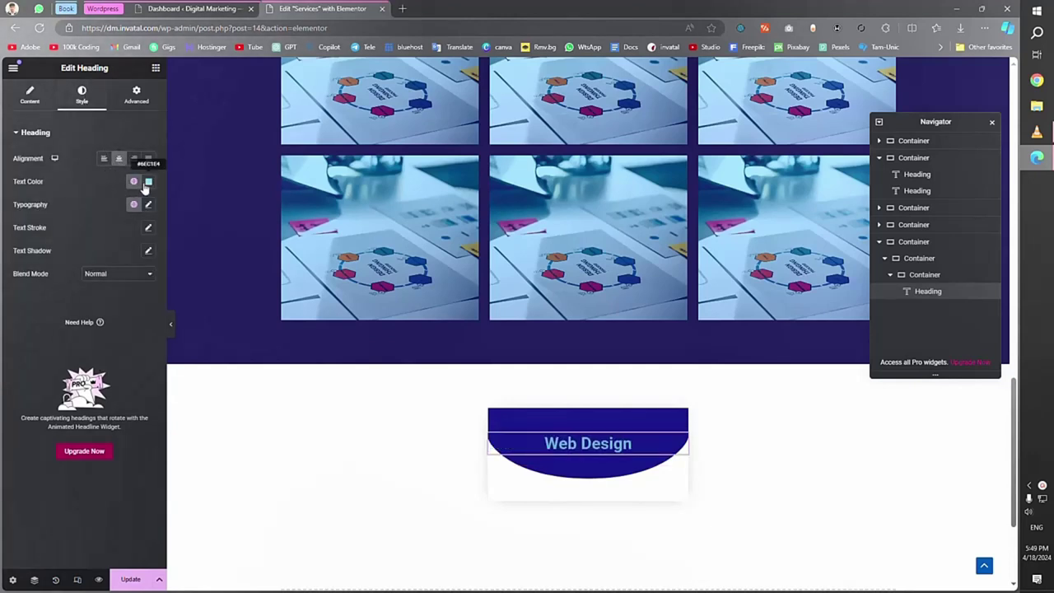
click(147, 182)
drag(103, 232, 43, 186)
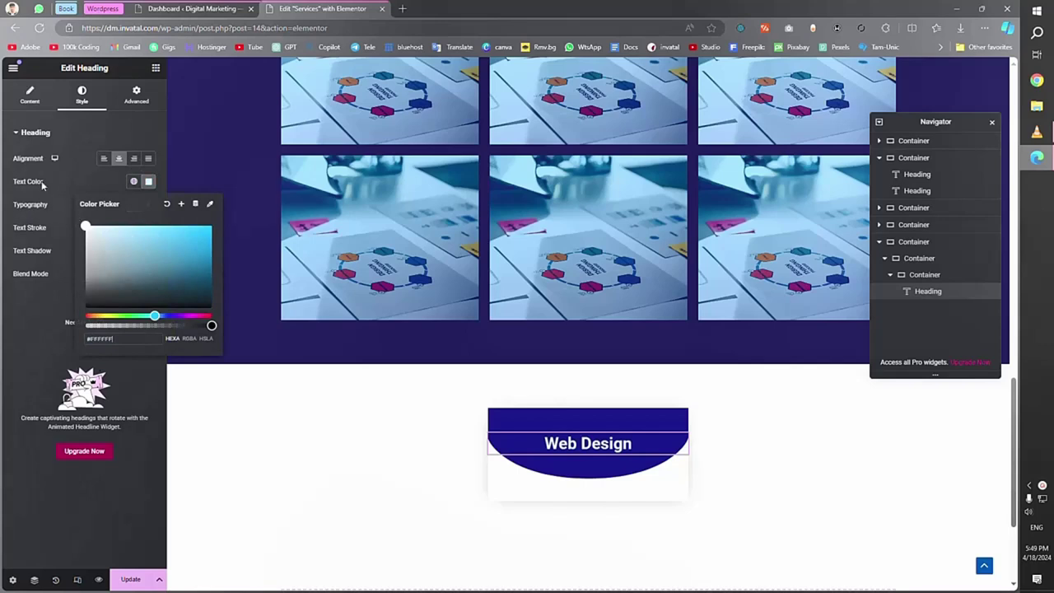
click(61, 191)
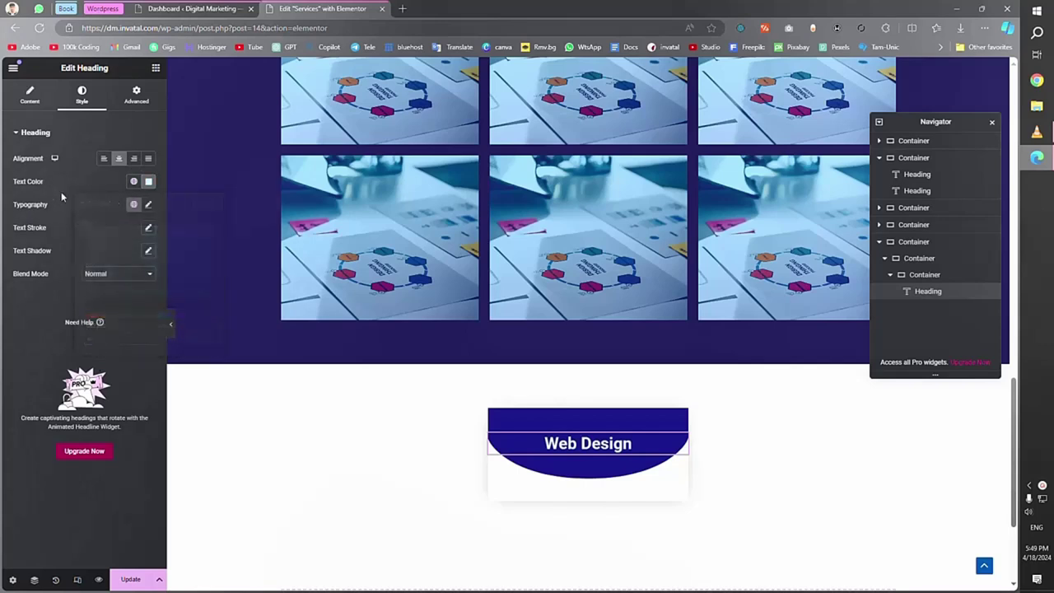
Apply the global font "fira sans condence" to the "Web Design" heading and update the page
click(148, 204)
double_click(120, 205)
click(133, 204)
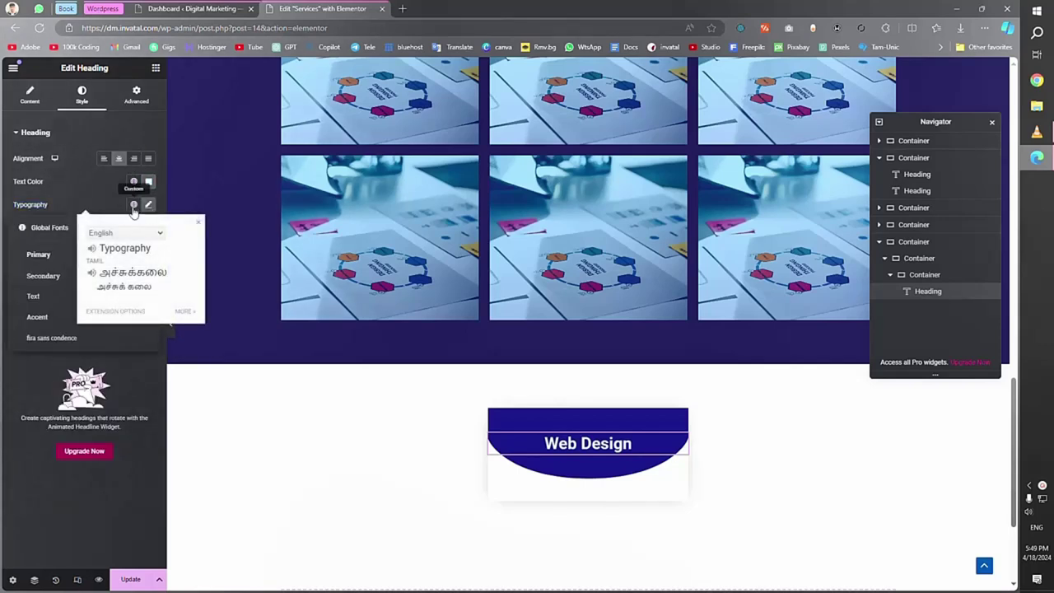
click(130, 208)
click(133, 204)
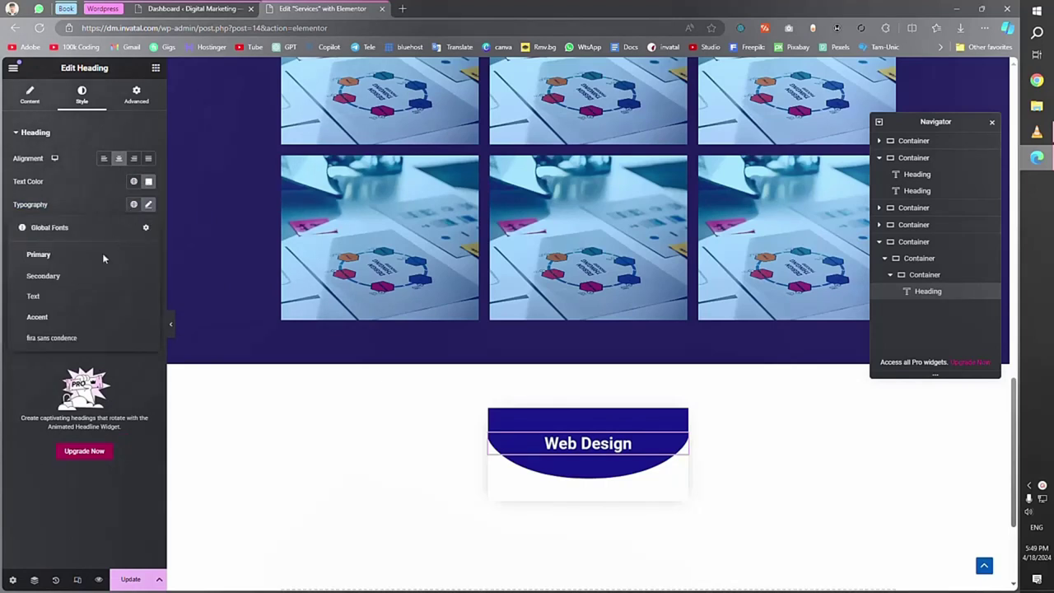
click(51, 337)
click(148, 204)
click(148, 204)
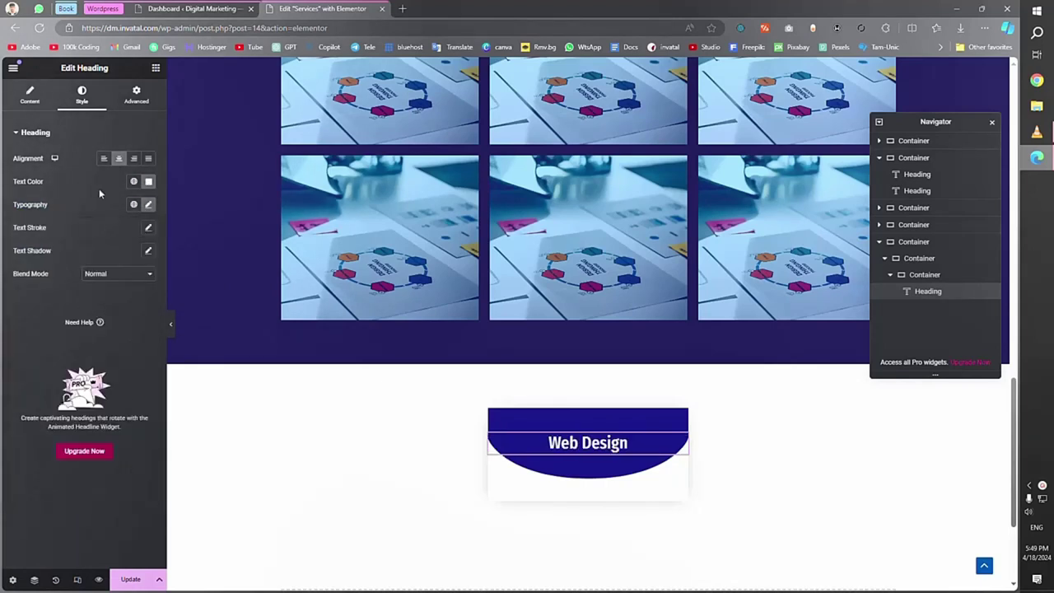
click(148, 204)
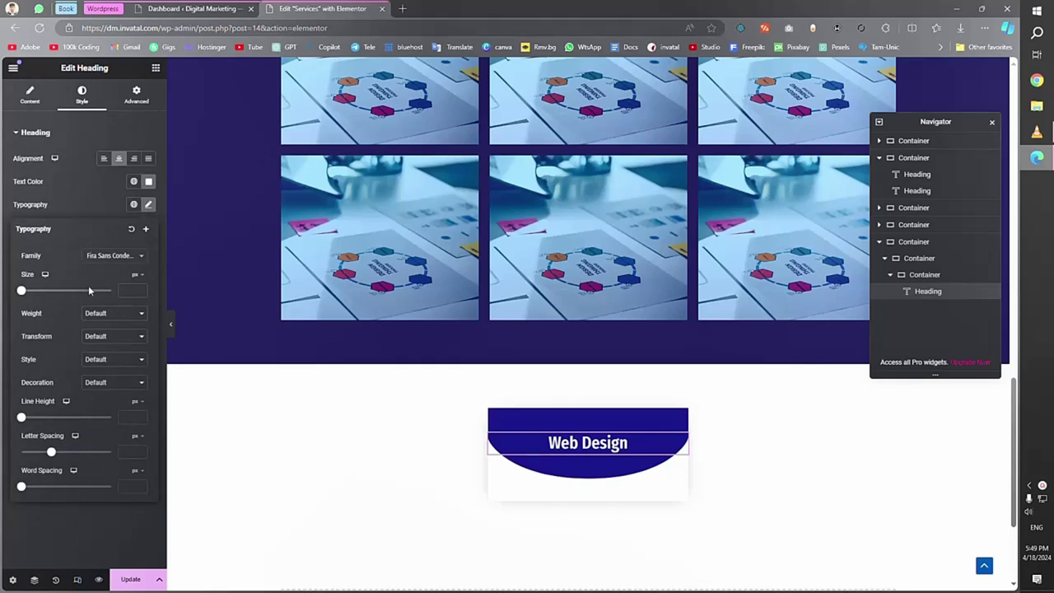
click(97, 187)
click(130, 579)
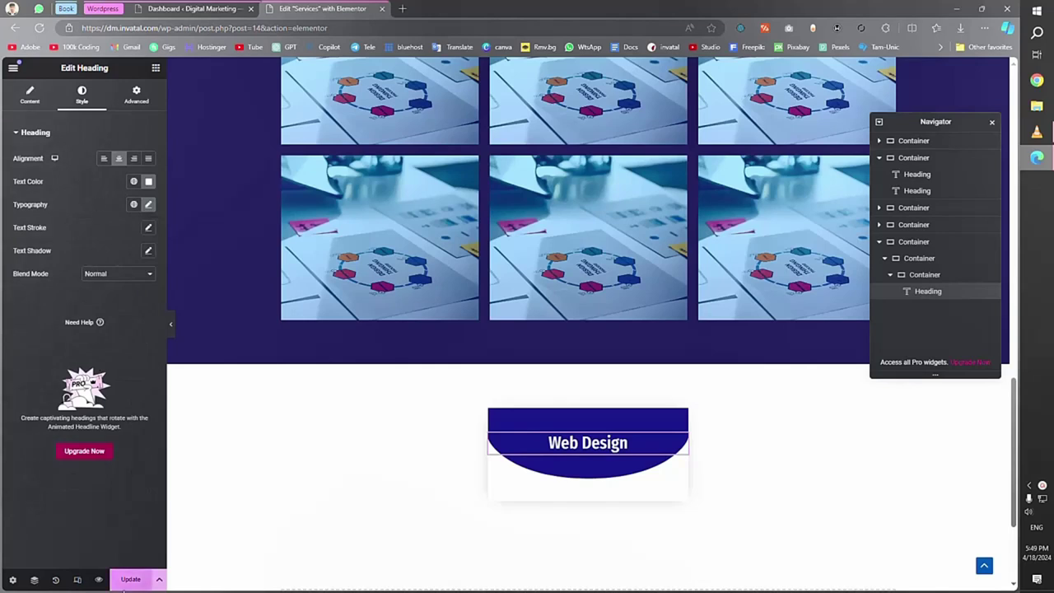
Add a Heading widget below the curved blue header in the card with the title "Starts From"
click(156, 68)
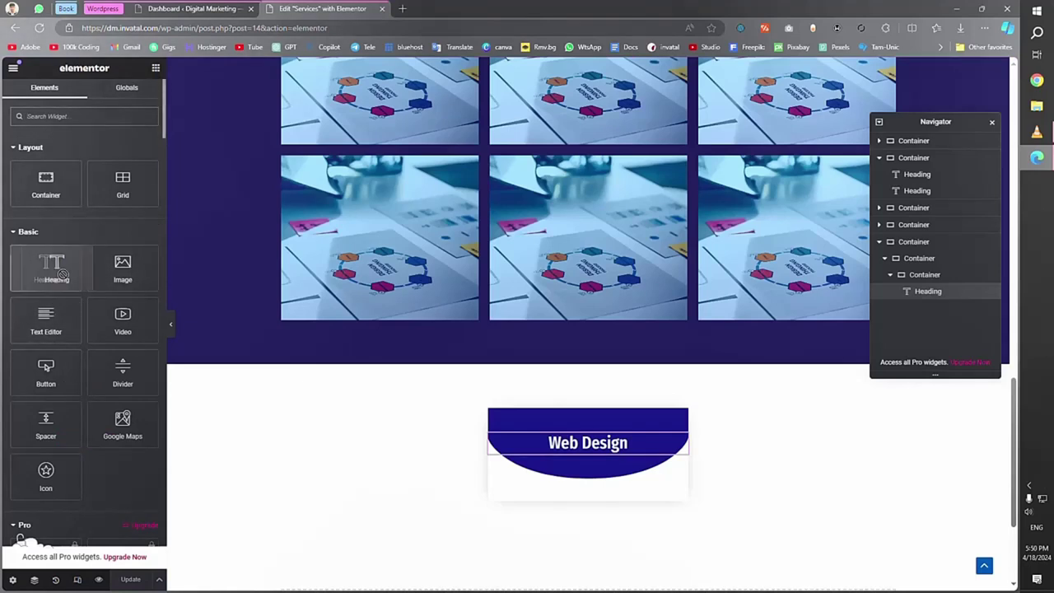
drag(46, 273, 593, 471)
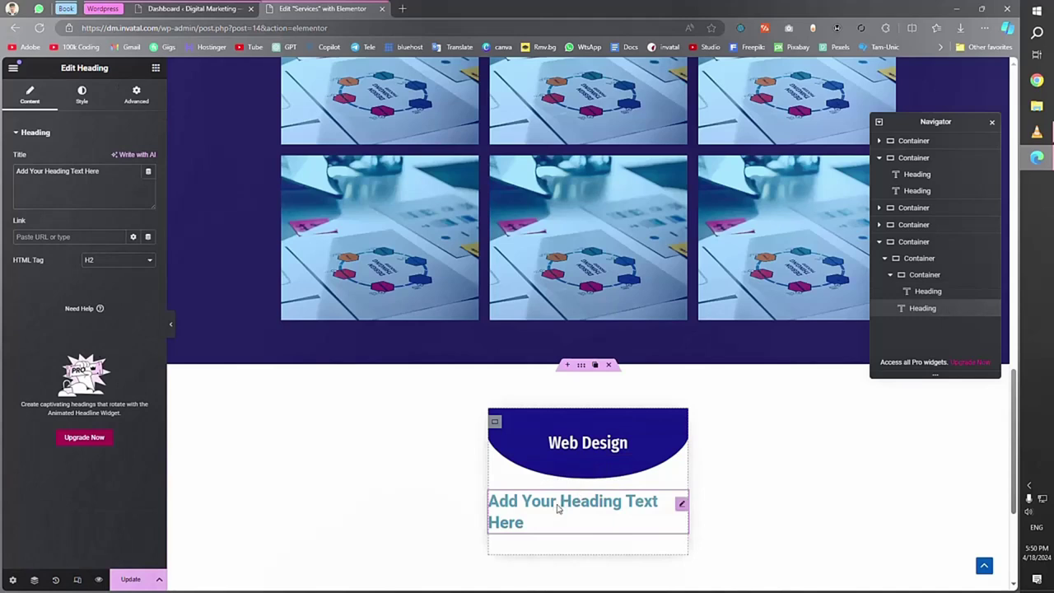
triple_click(120, 176)
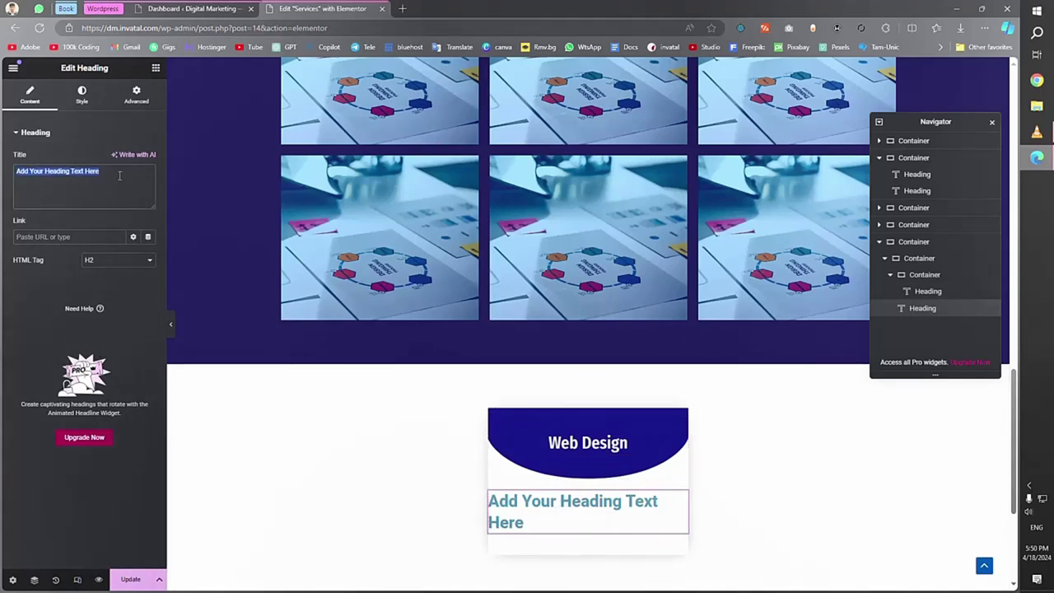
text(Starts From)
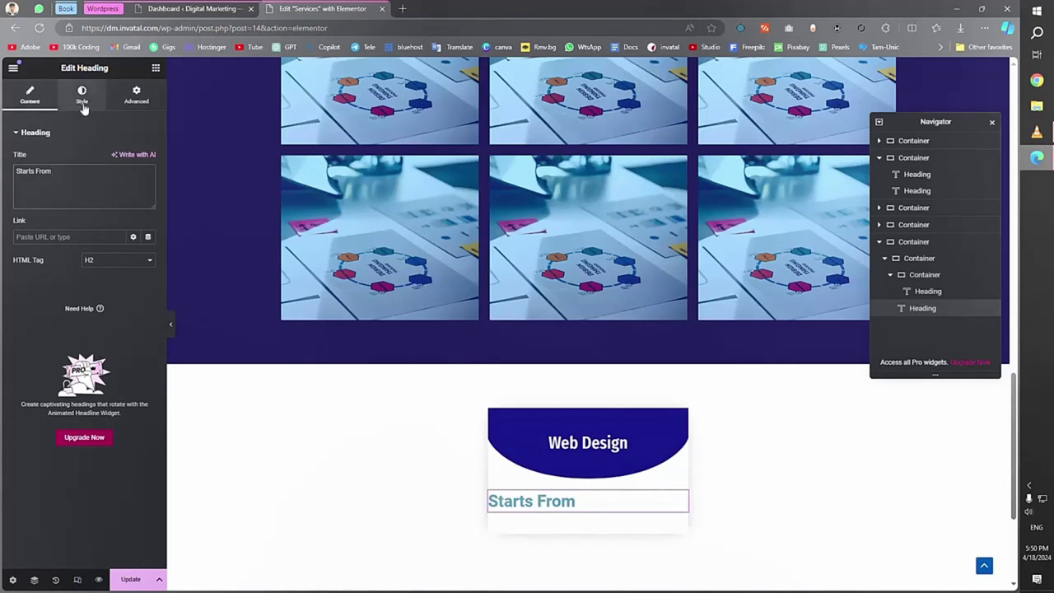
Center the "Starts From" heading and set its text color to the global color "Dak Blue"
click(82, 95)
click(118, 158)
click(149, 182)
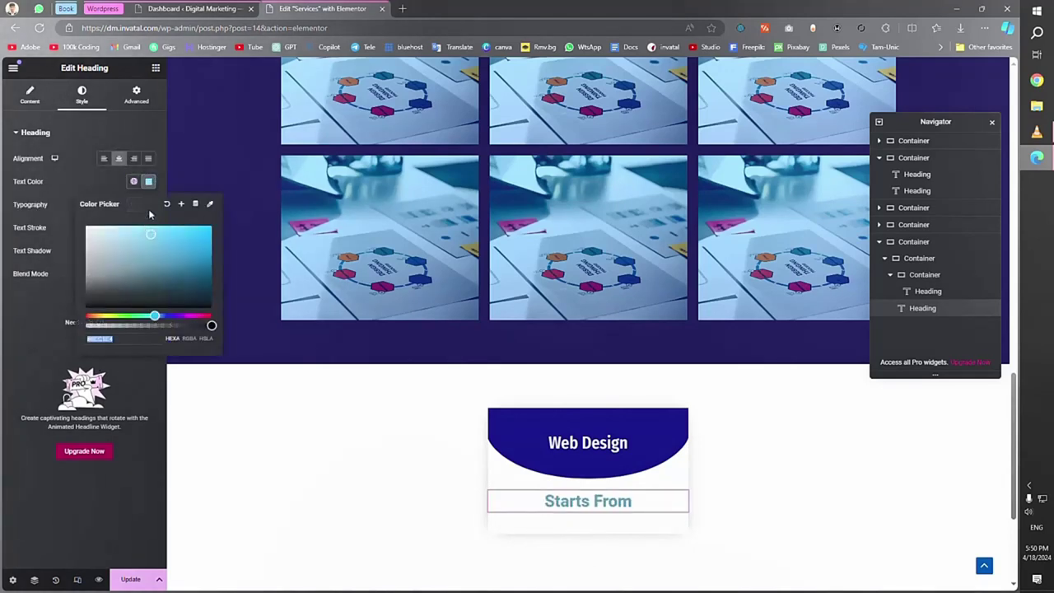
click(133, 181)
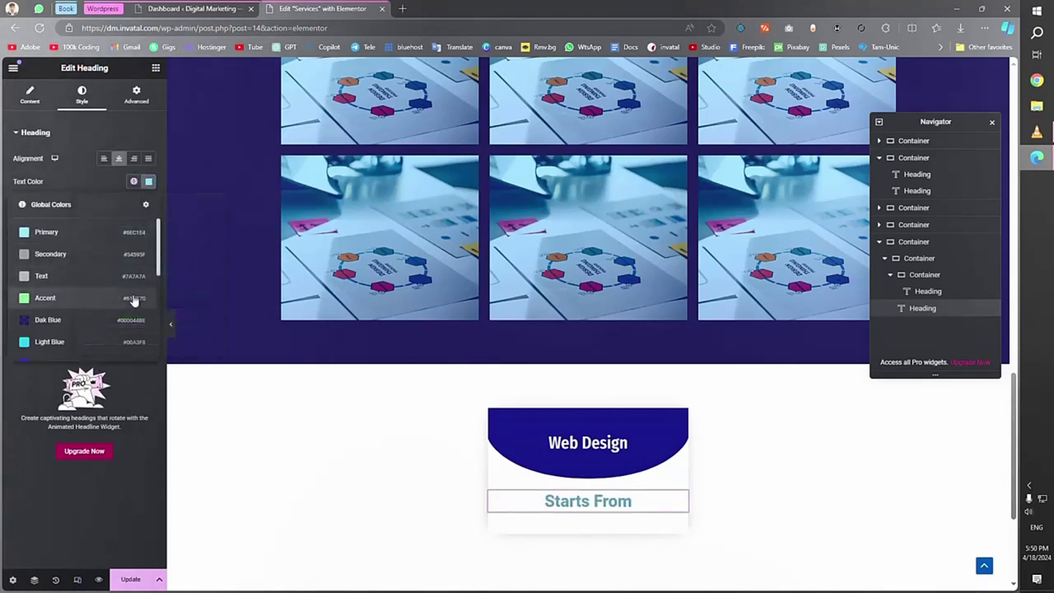
click(83, 319)
Apply the global font "fira sans condence" to the "Starts From" heading, with size 20 px and weight 600 (Semi Bold)
click(134, 204)
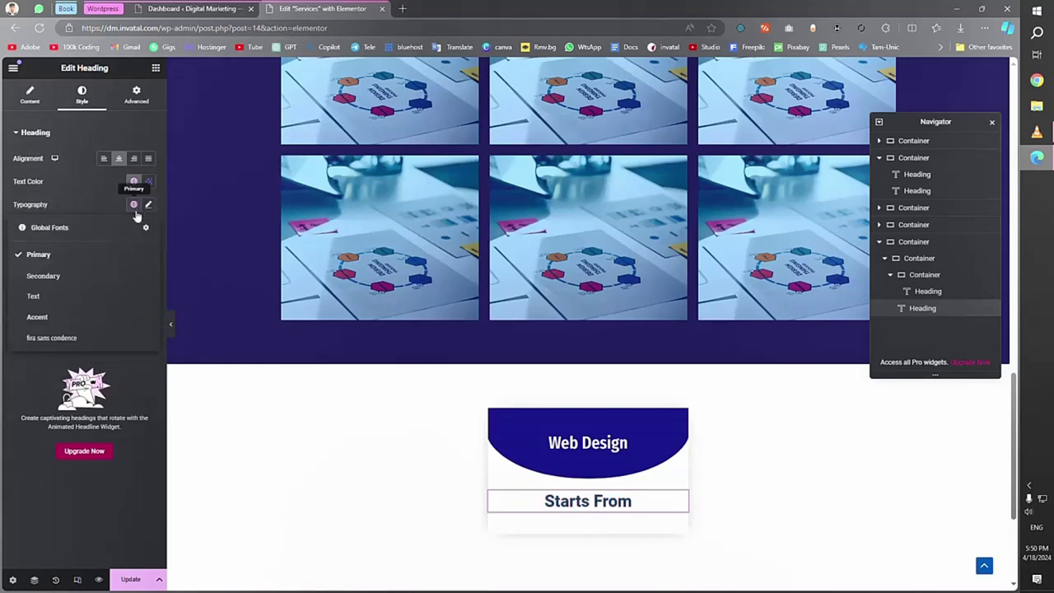
click(93, 338)
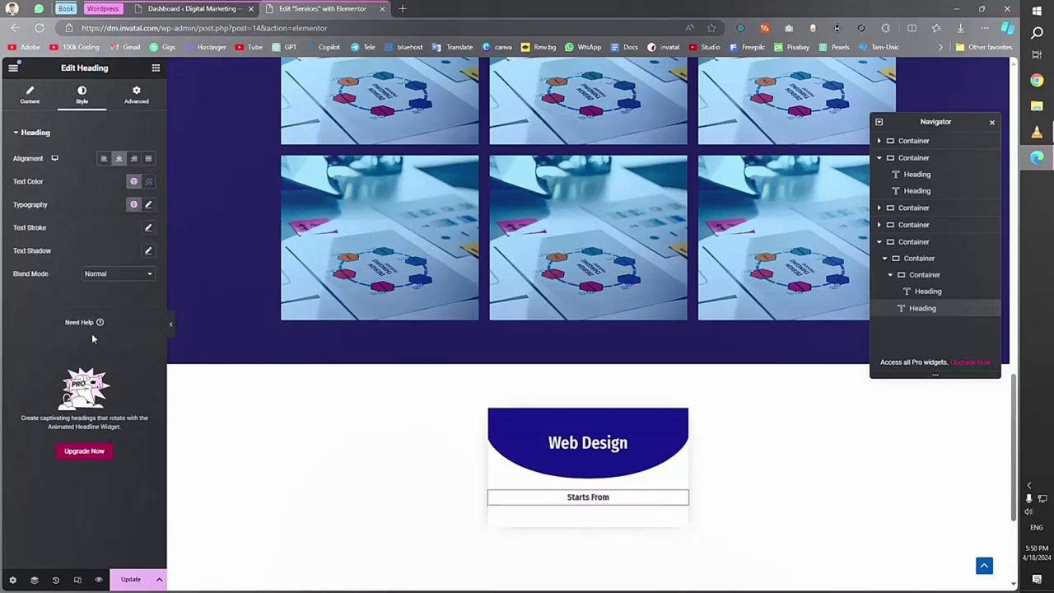
click(148, 205)
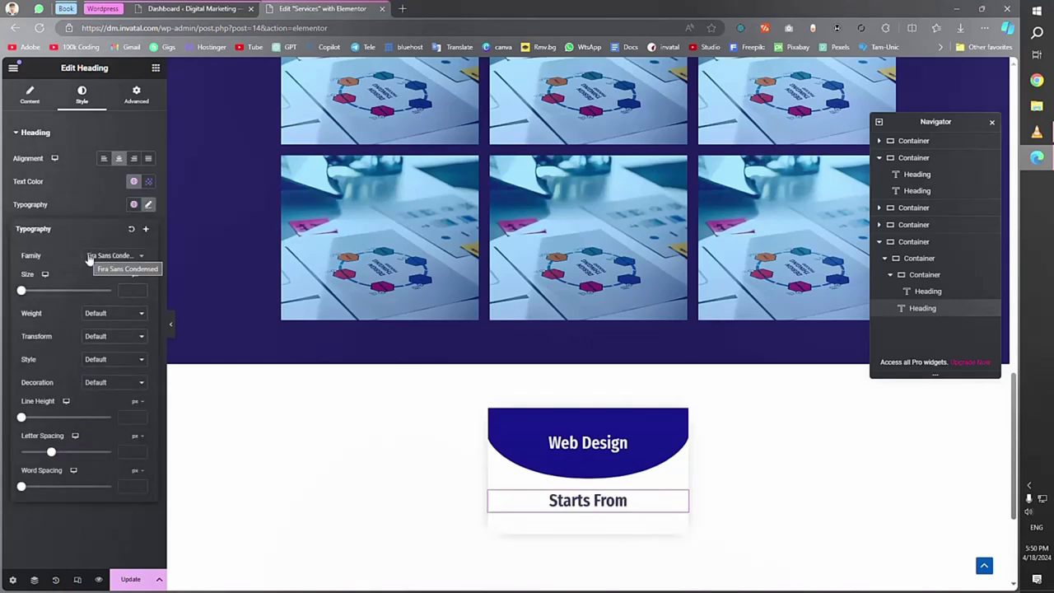
click(101, 312)
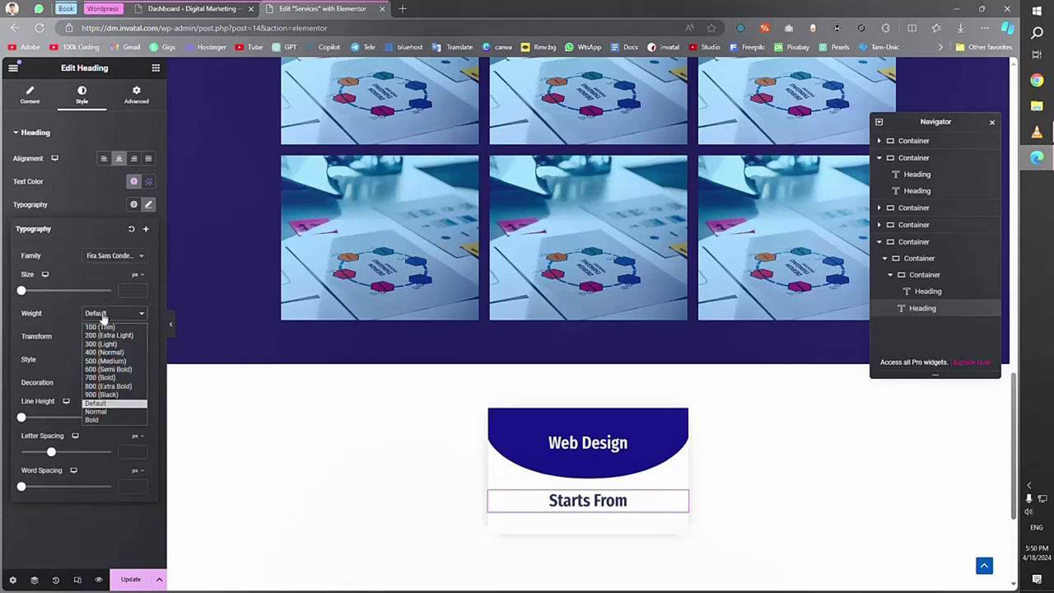
click(112, 369)
drag(22, 290, 29, 295)
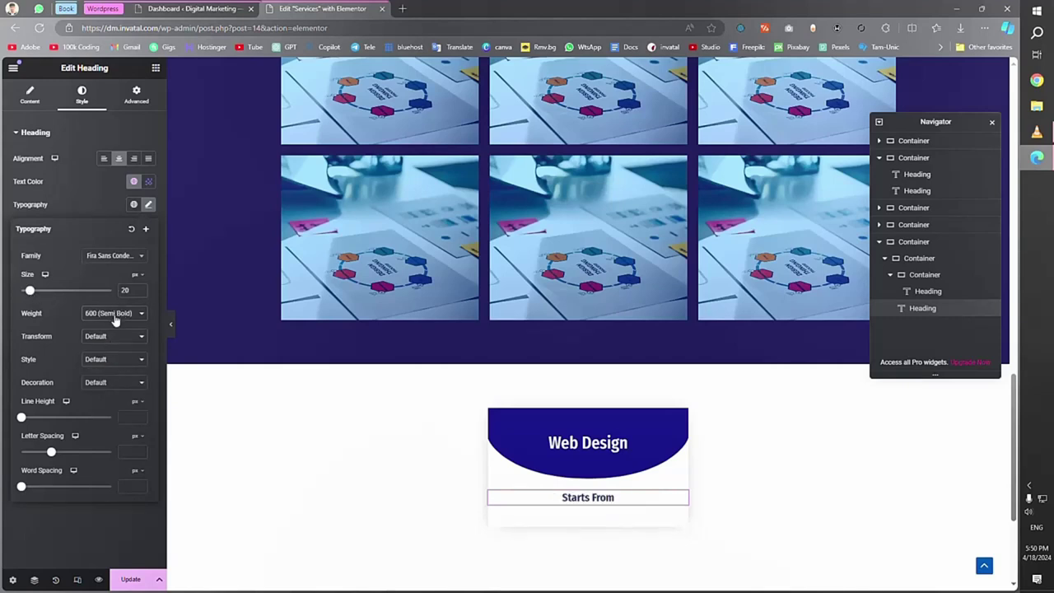
click(66, 200)
Set the "Starts From" heading's bottom margin to -20 px with the other sides at 0, and update the page
click(137, 98)
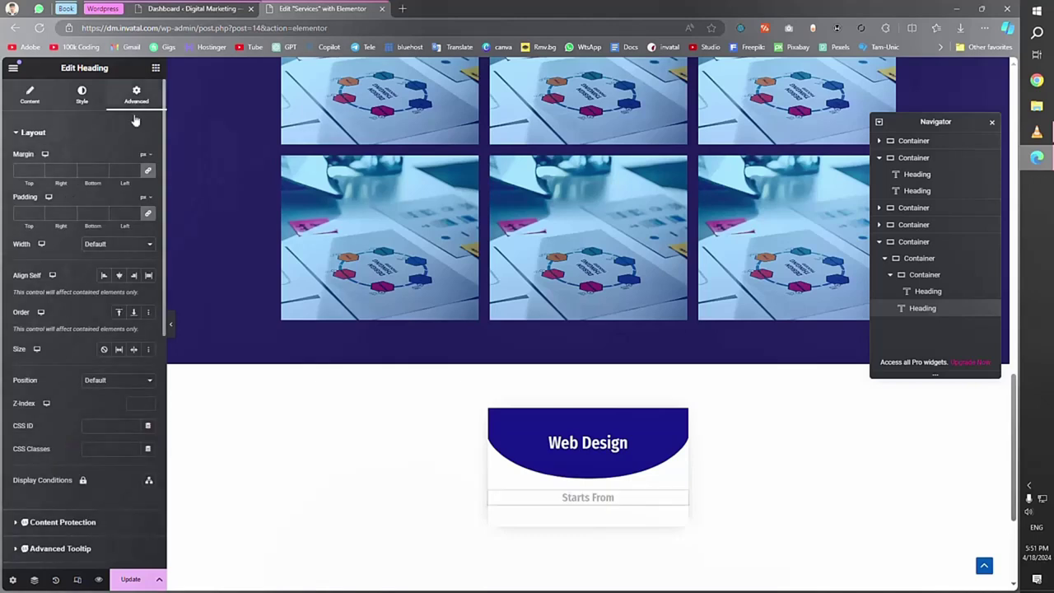
click(89, 170)
text(-20)
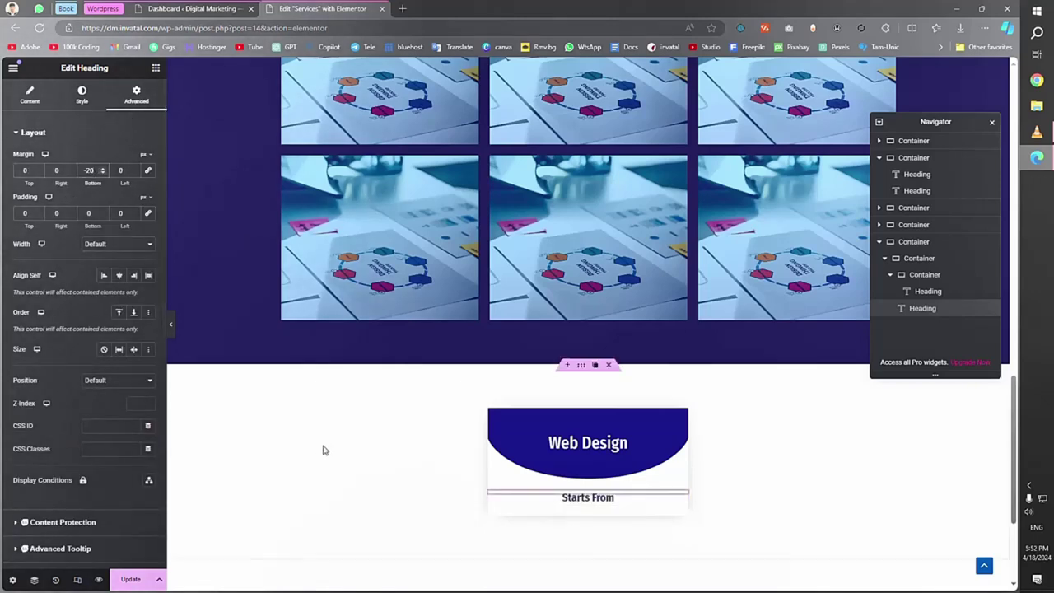
click(131, 579)
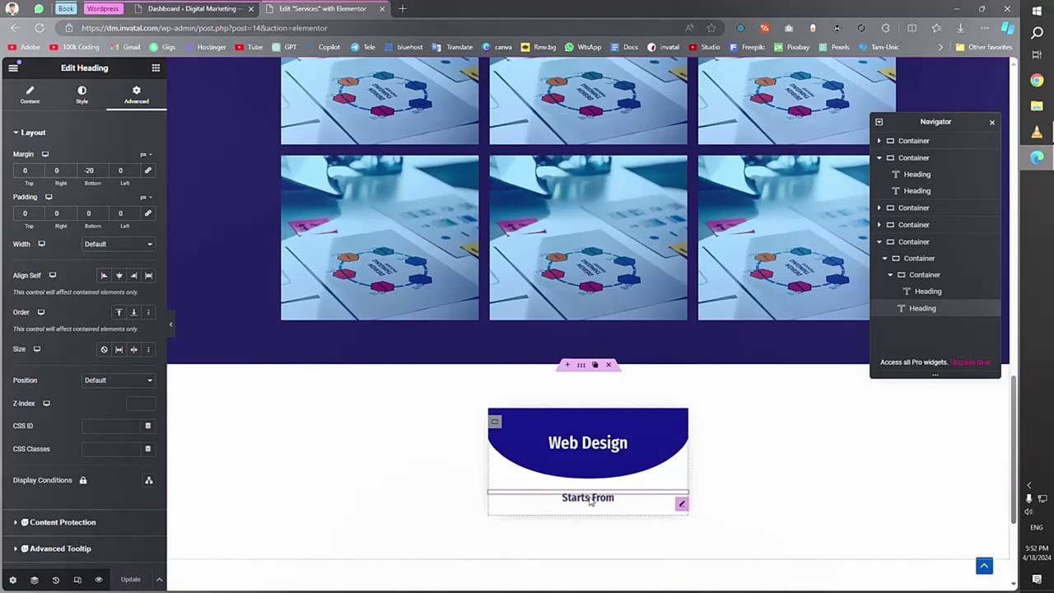
Duplicate the "Starts From" heading and set the copy's bottom margin to 0 px
right_click(928, 308)
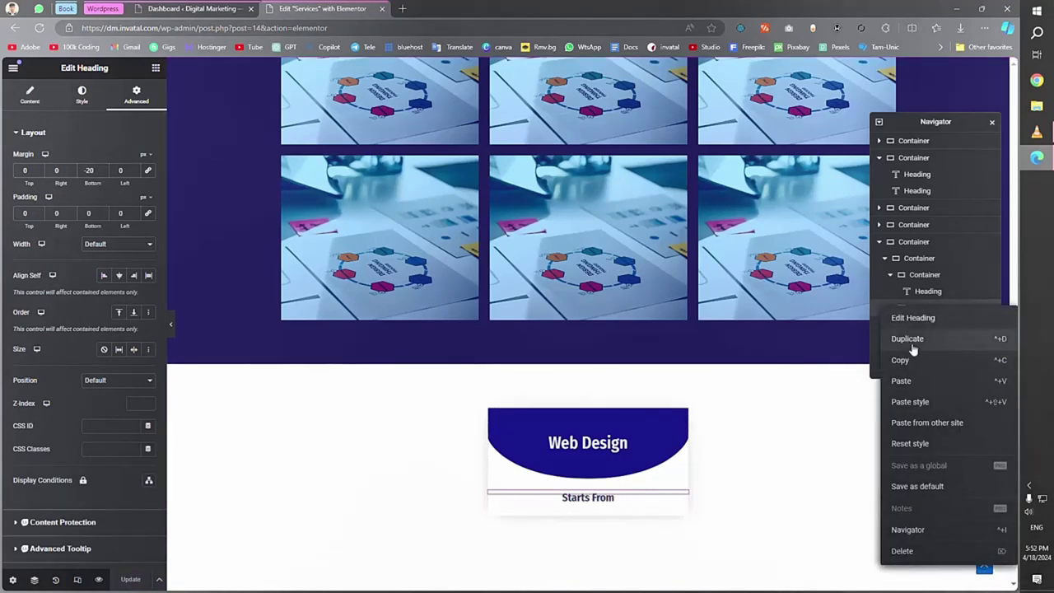
click(911, 340)
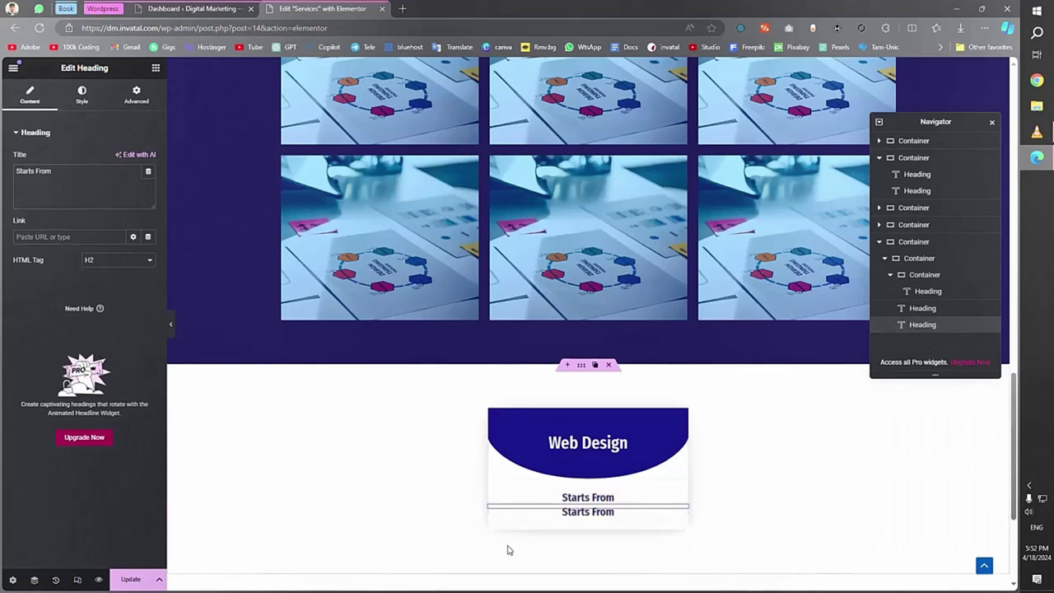
click(138, 94)
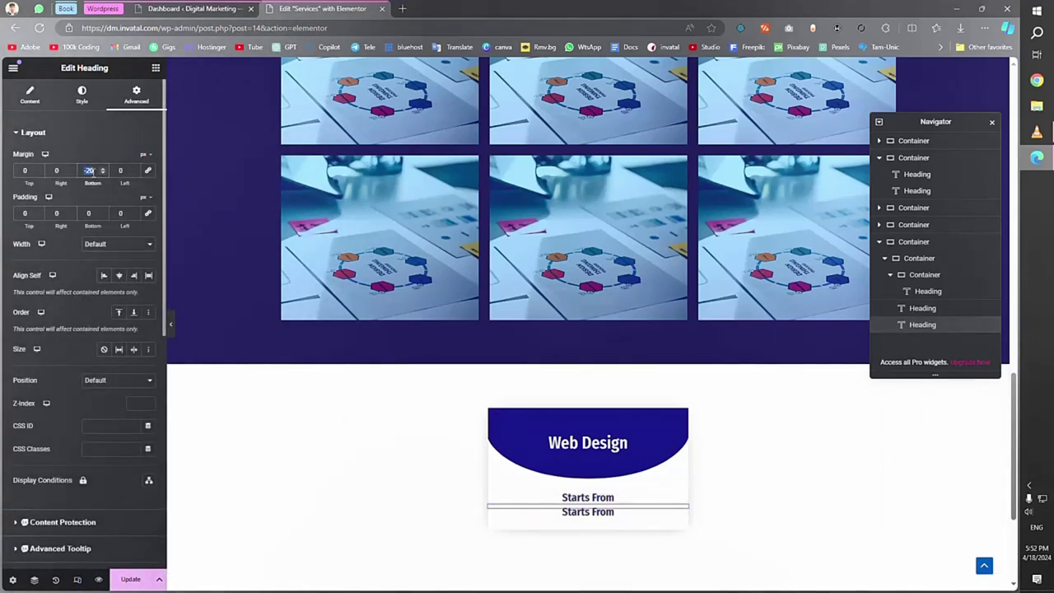
text(0)
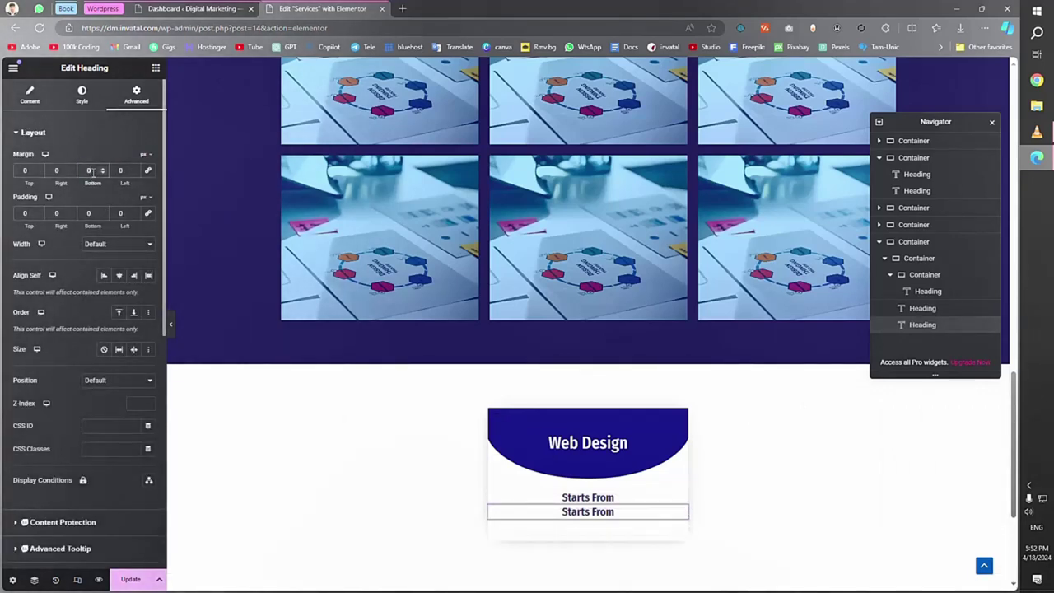
Change the duplicated heading's title to "499$/Per Project"
click(29, 95)
drag(69, 171, 18, 169)
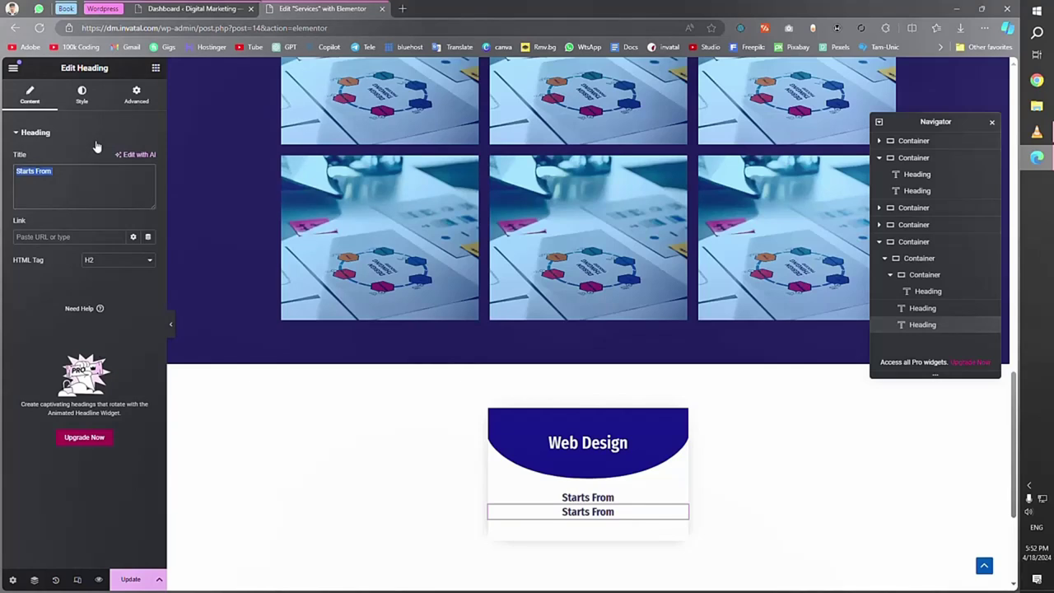
text(499)
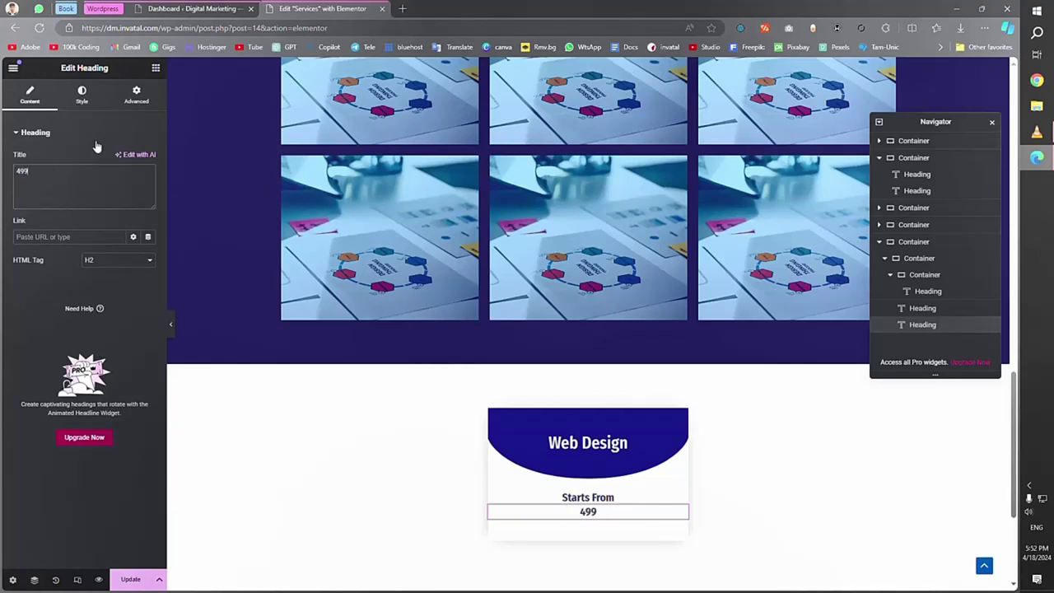
text($/Per Project)
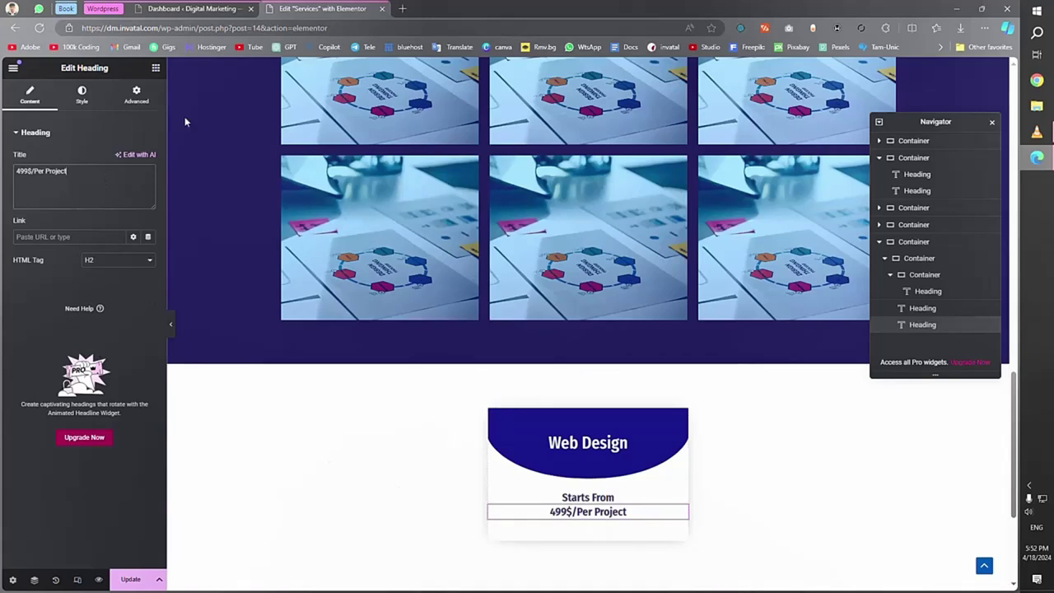
Set the "499$/Per Project" heading's font size to 33 px and its weight to 700 (Bold)
click(81, 95)
click(149, 205)
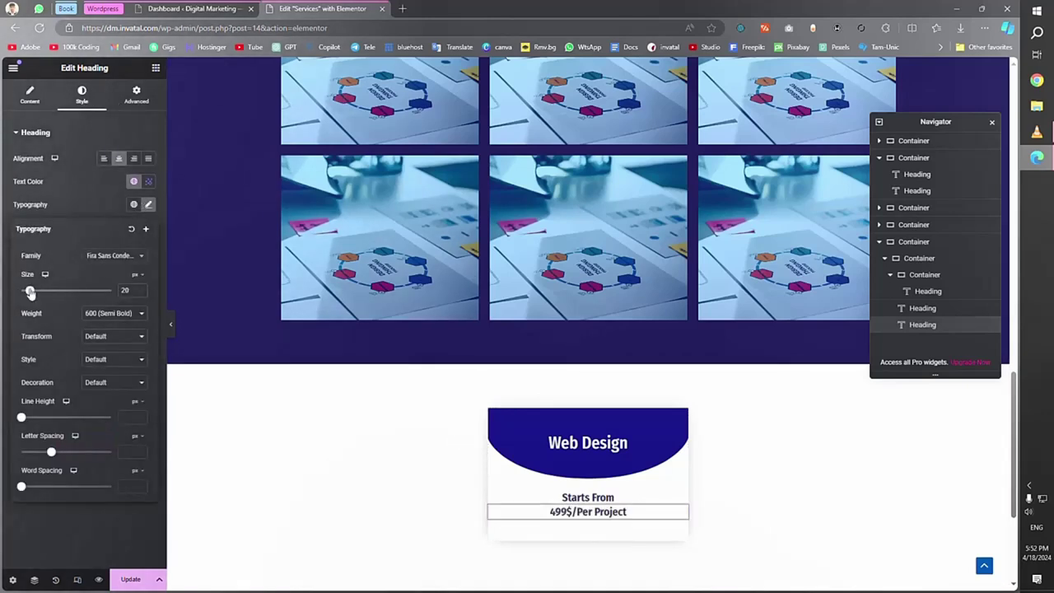
drag(30, 292, 36, 295)
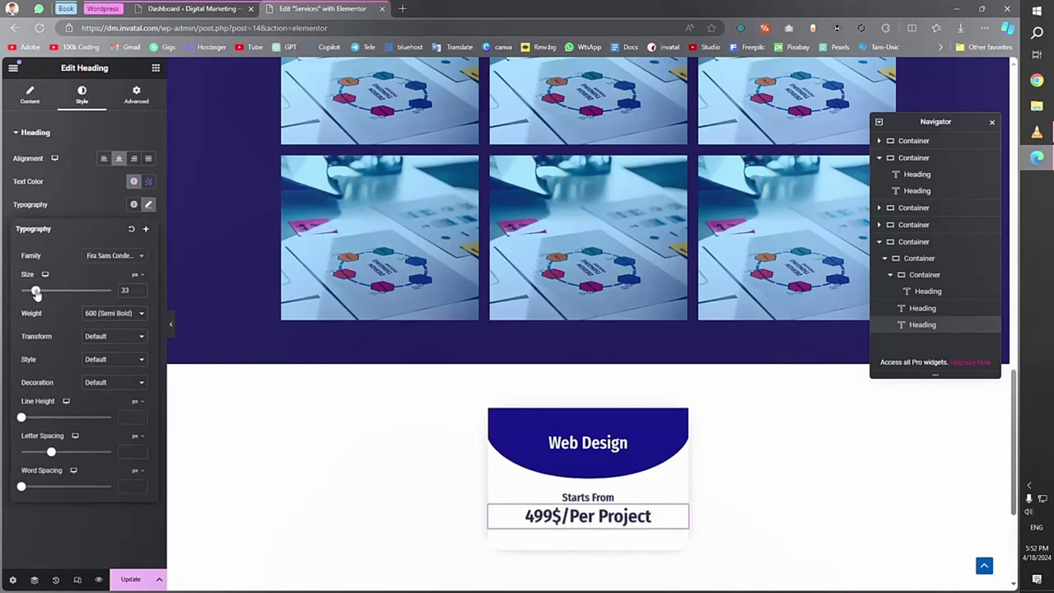
click(129, 314)
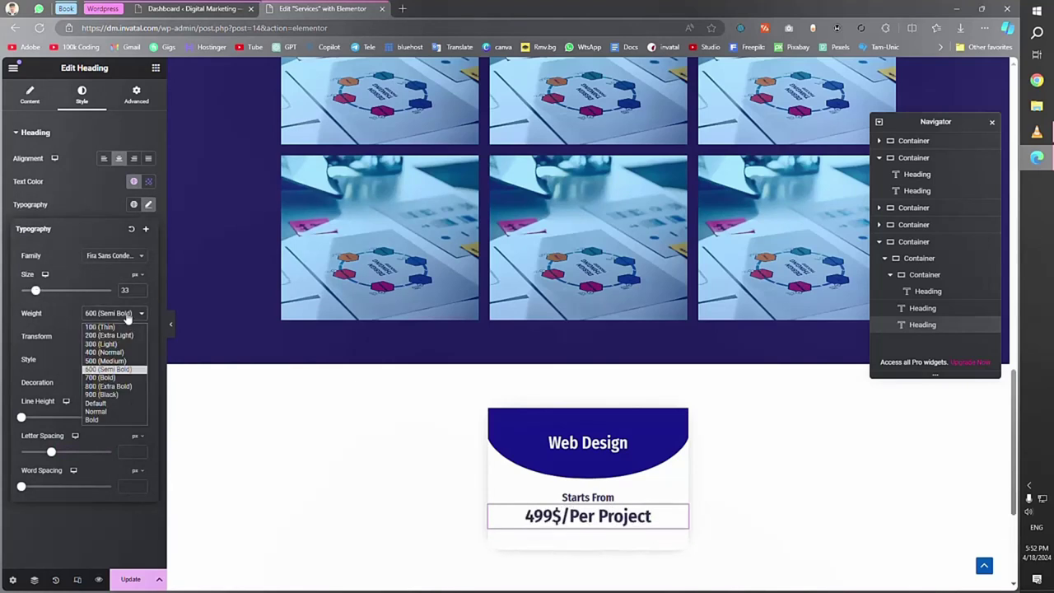
click(109, 378)
click(102, 221)
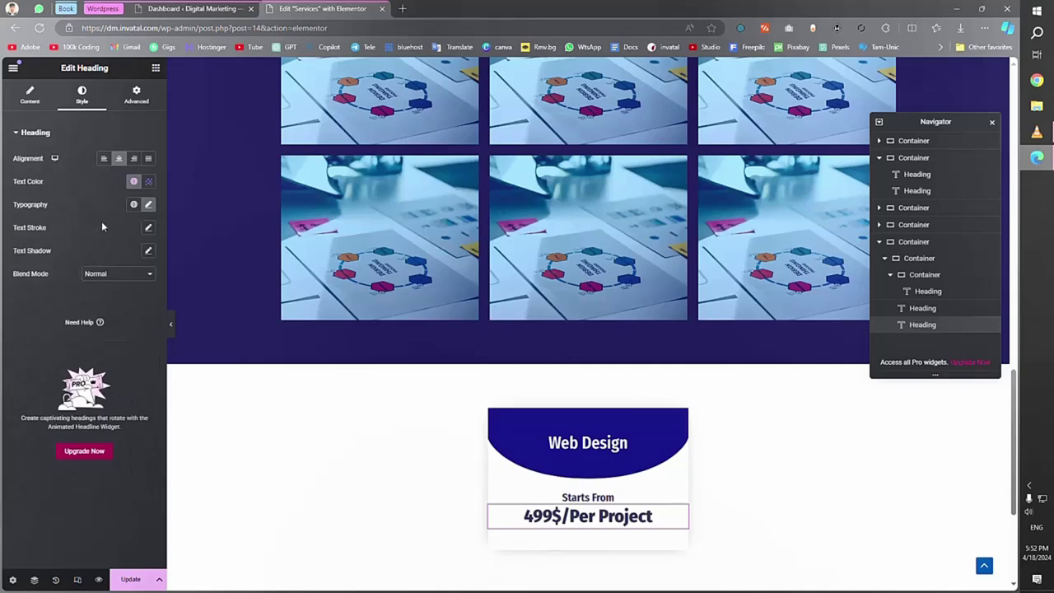
Add a text shadow with a blur of 5 to the "499$/Per Project" heading and update the page
click(148, 250)
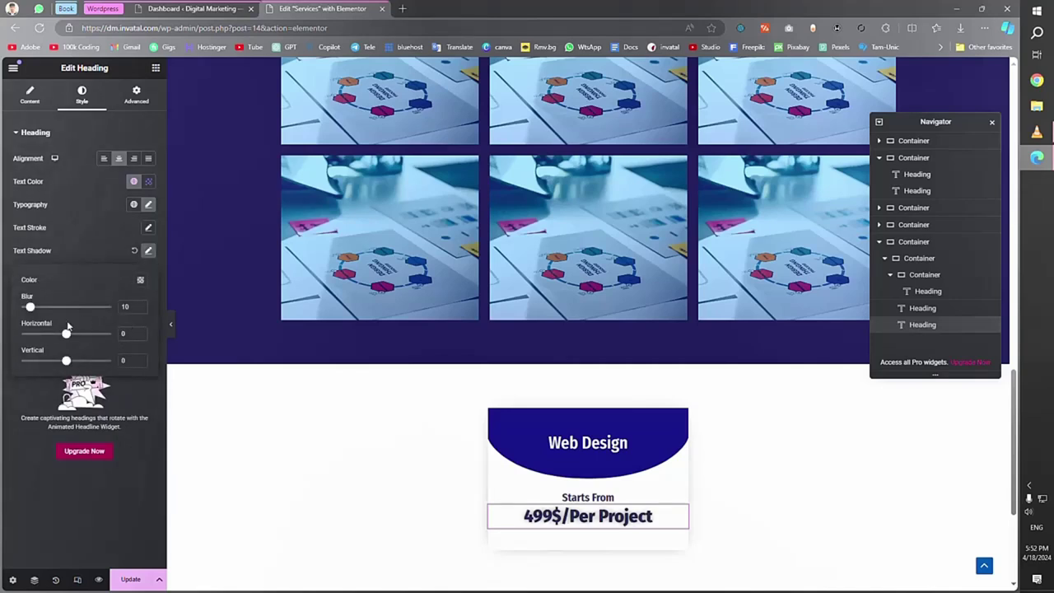
double_click(116, 306)
text(5)
click(140, 279)
click(91, 511)
click(132, 579)
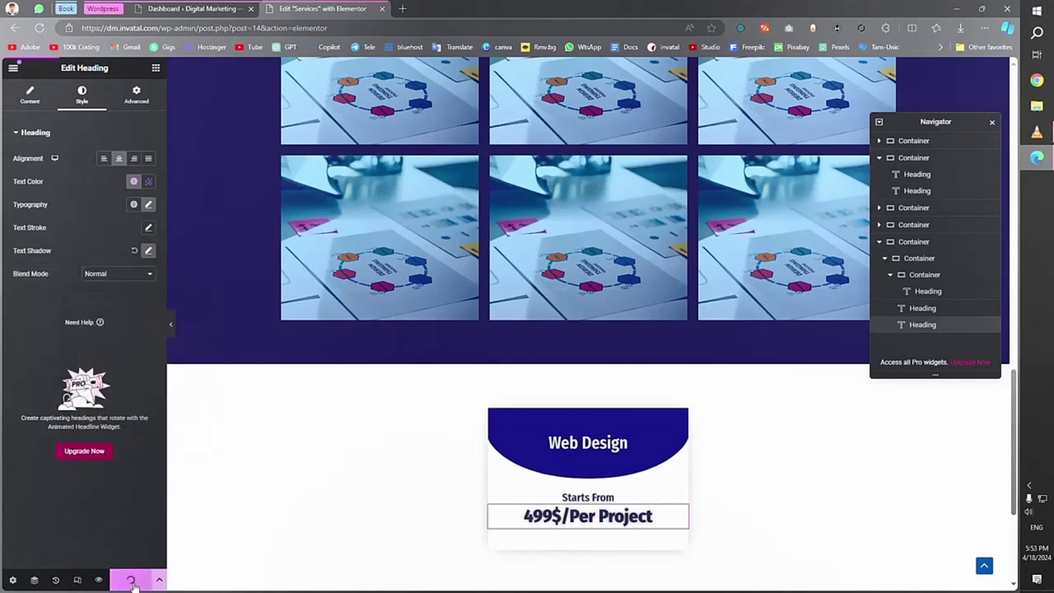